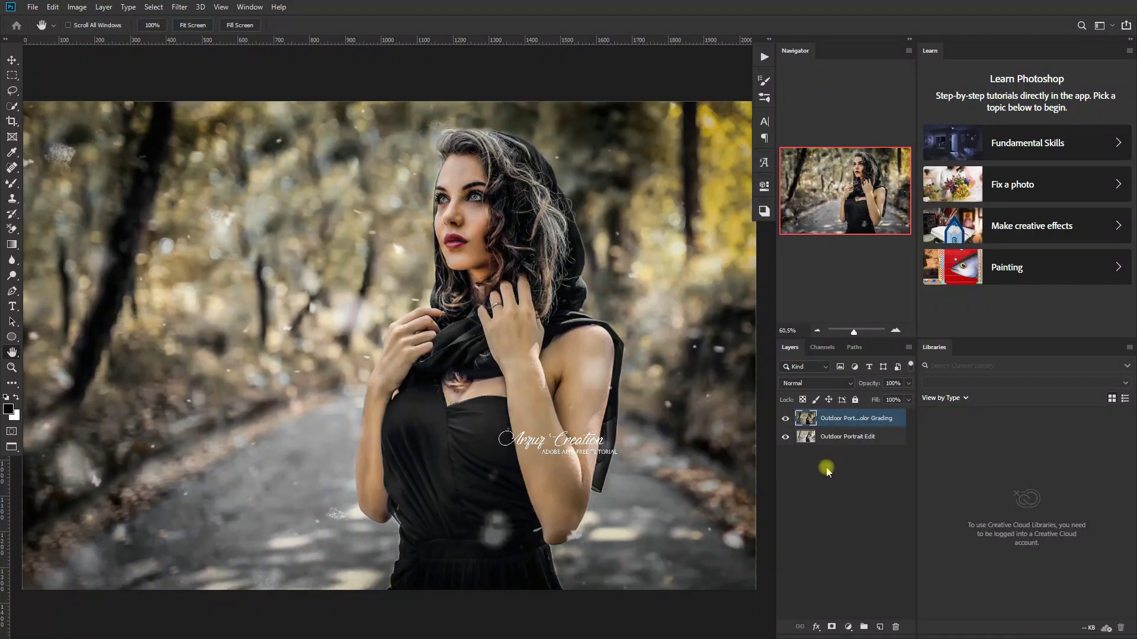
click(786, 420)
click(787, 420)
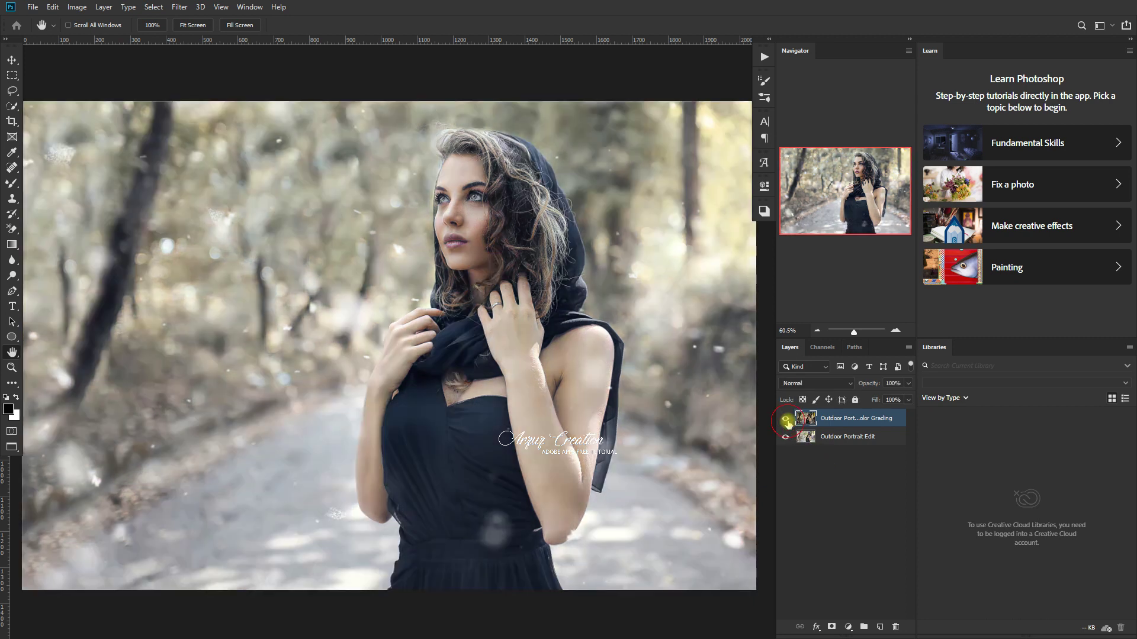
click(787, 420)
click(786, 420)
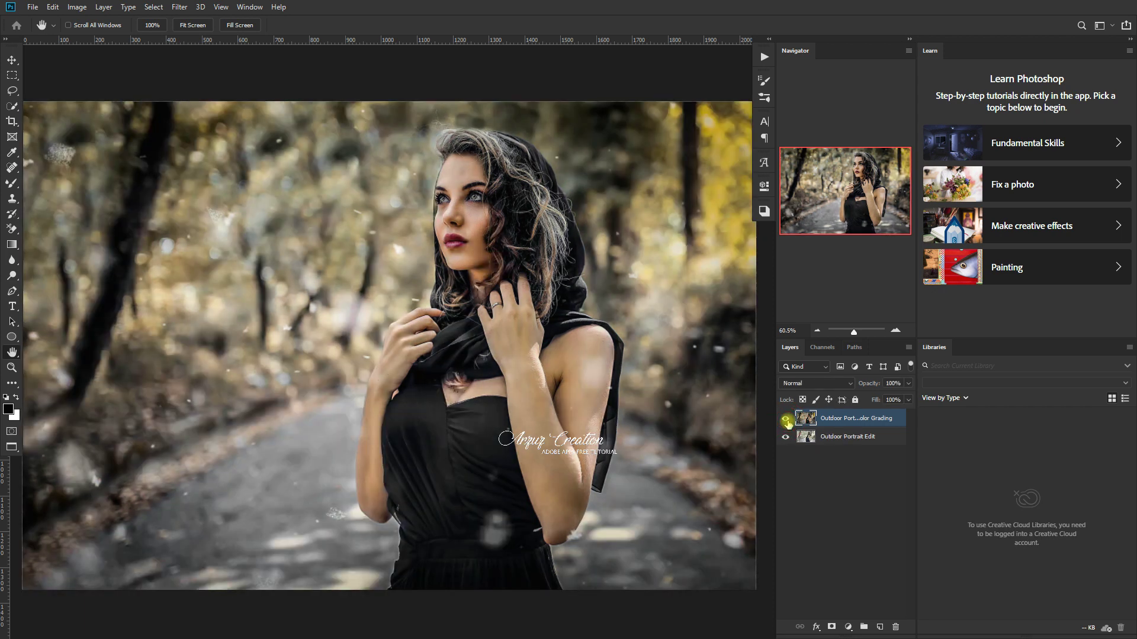
click(786, 419)
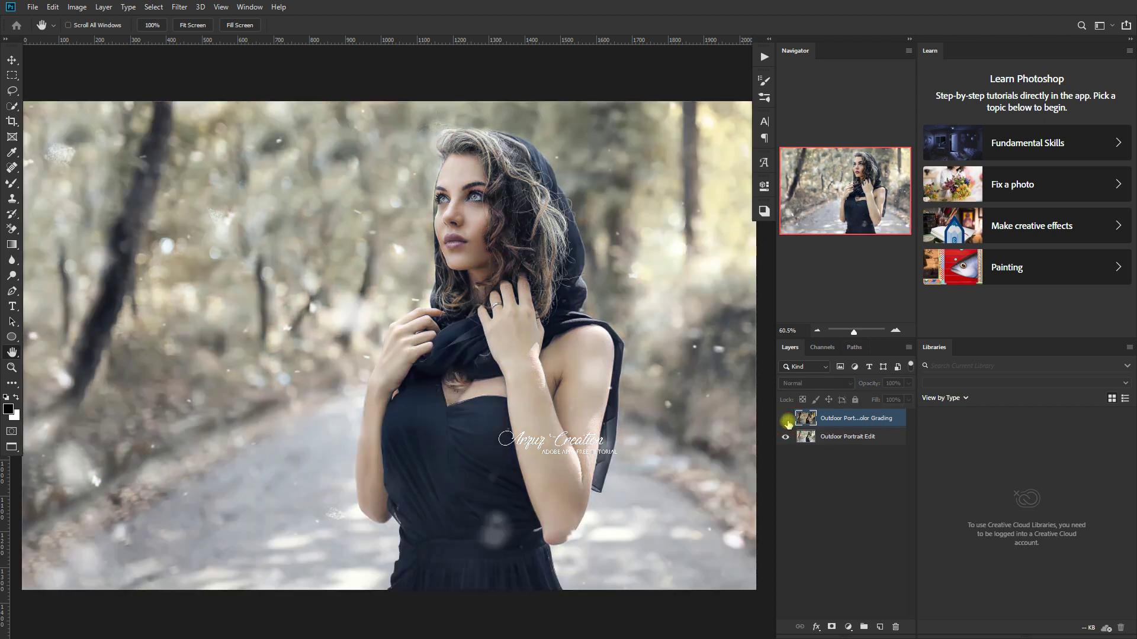
click(786, 420)
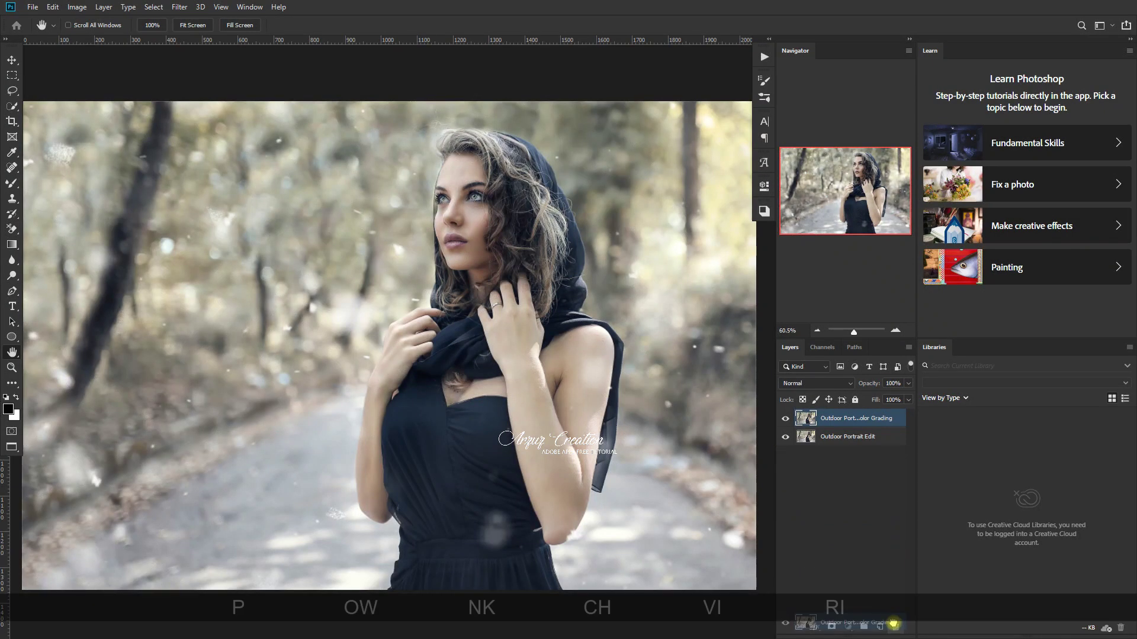
Delete the graded layer and duplicate Outdoor Portrait Edit as 'Outdoor Portrait Amazing Color Grading Presets 2020'
drag(893, 624, 895, 626)
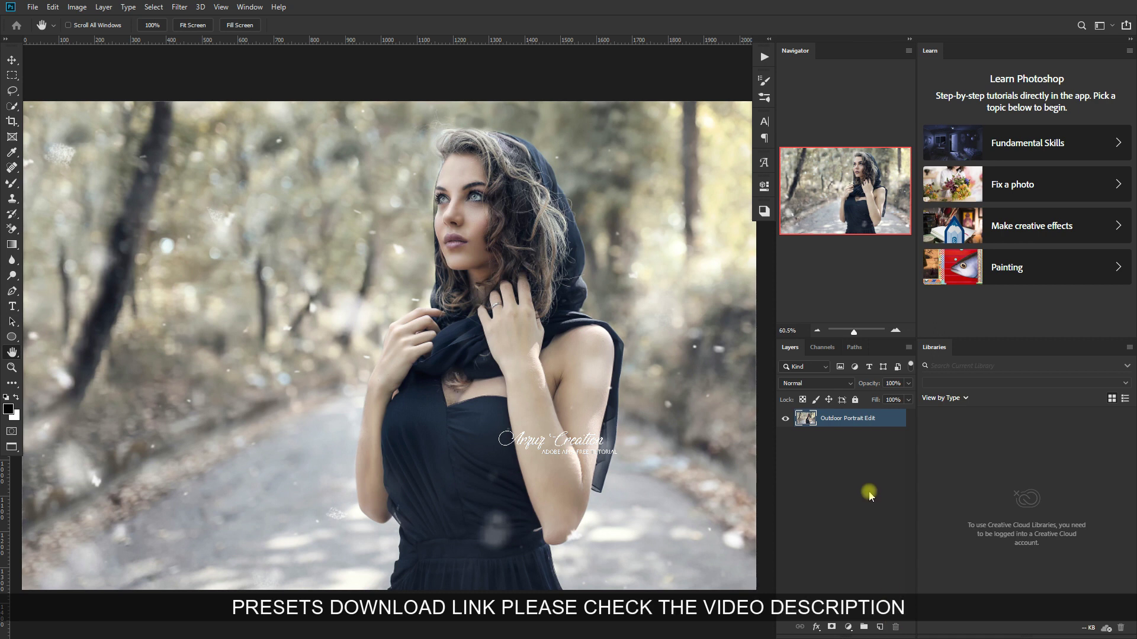
right_click(861, 423)
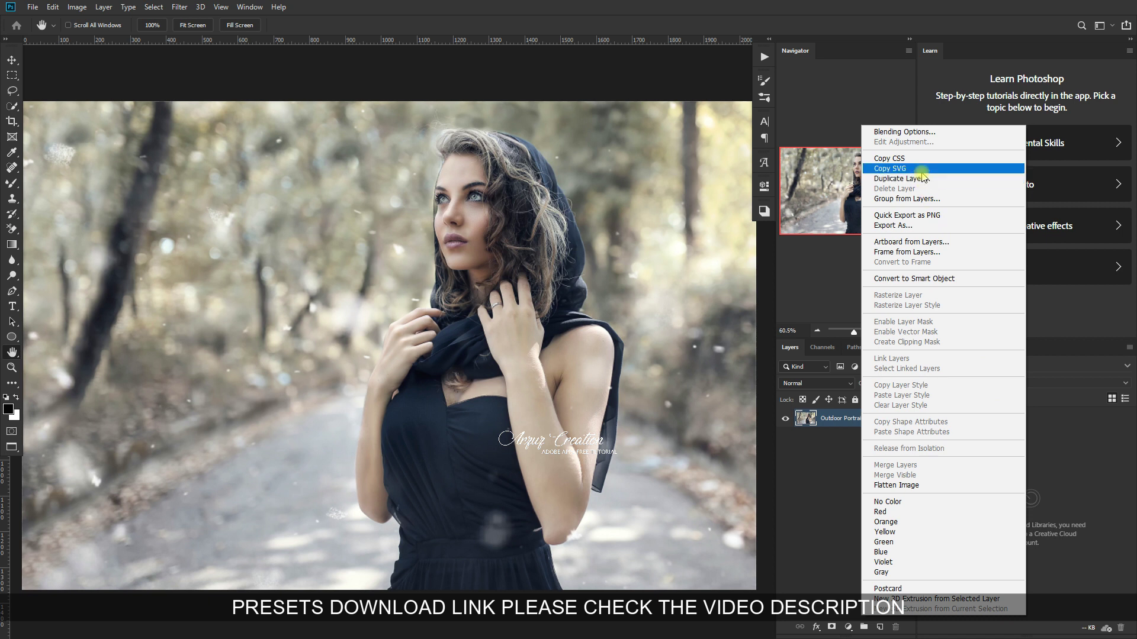
click(942, 179)
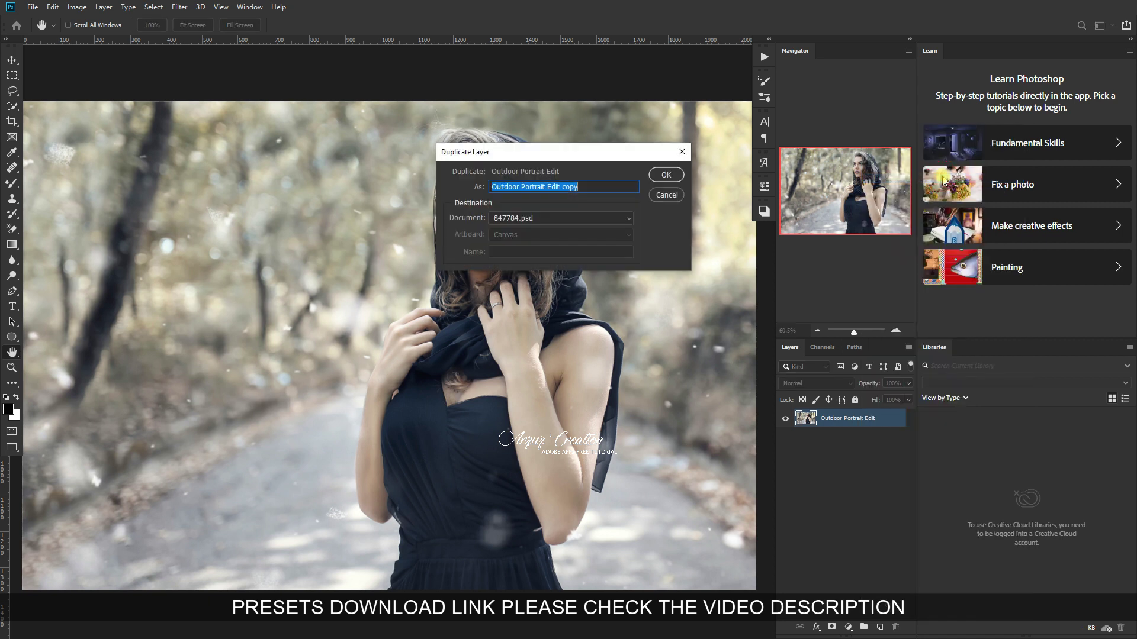
text(Outdoor Portrait Amazing Color Grading)
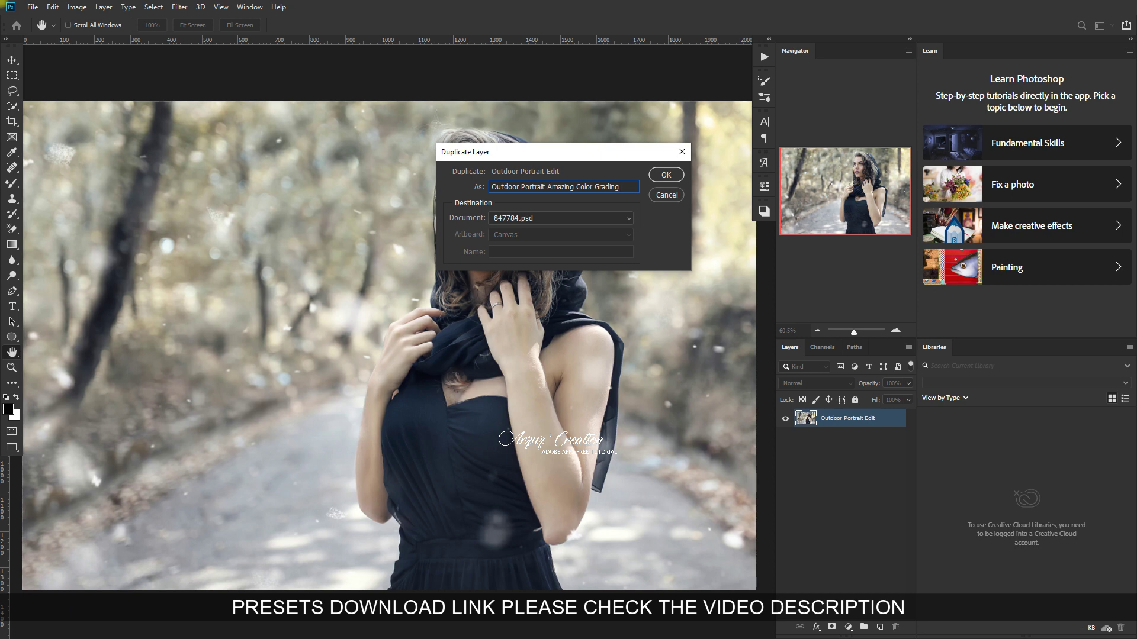
text(ets 2020)
drag(623, 151, 263, 390)
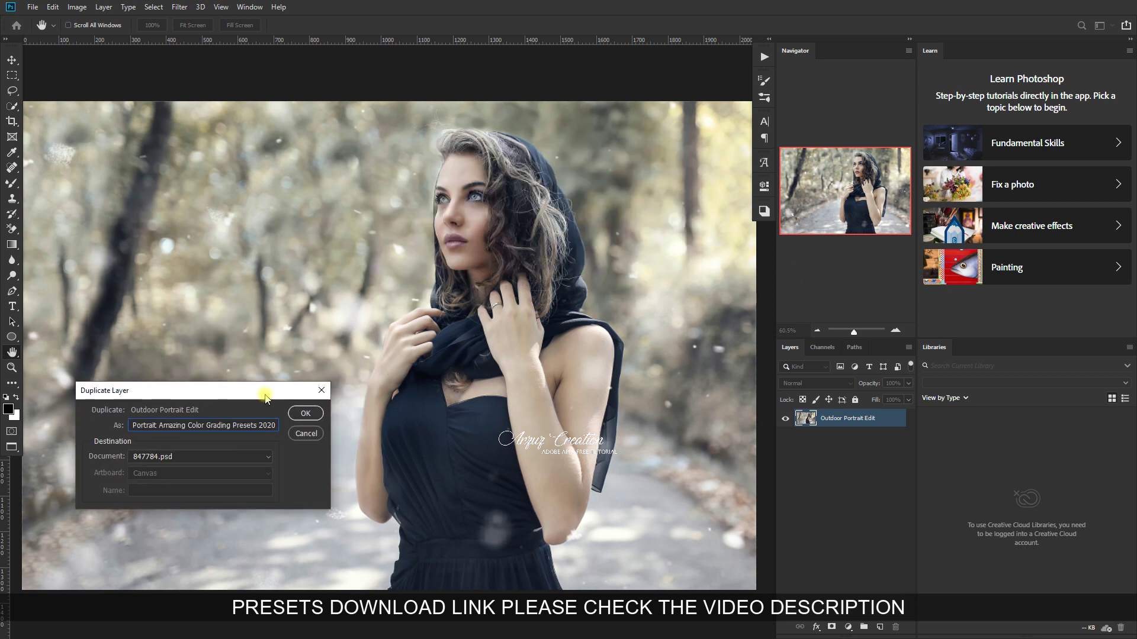
click(306, 414)
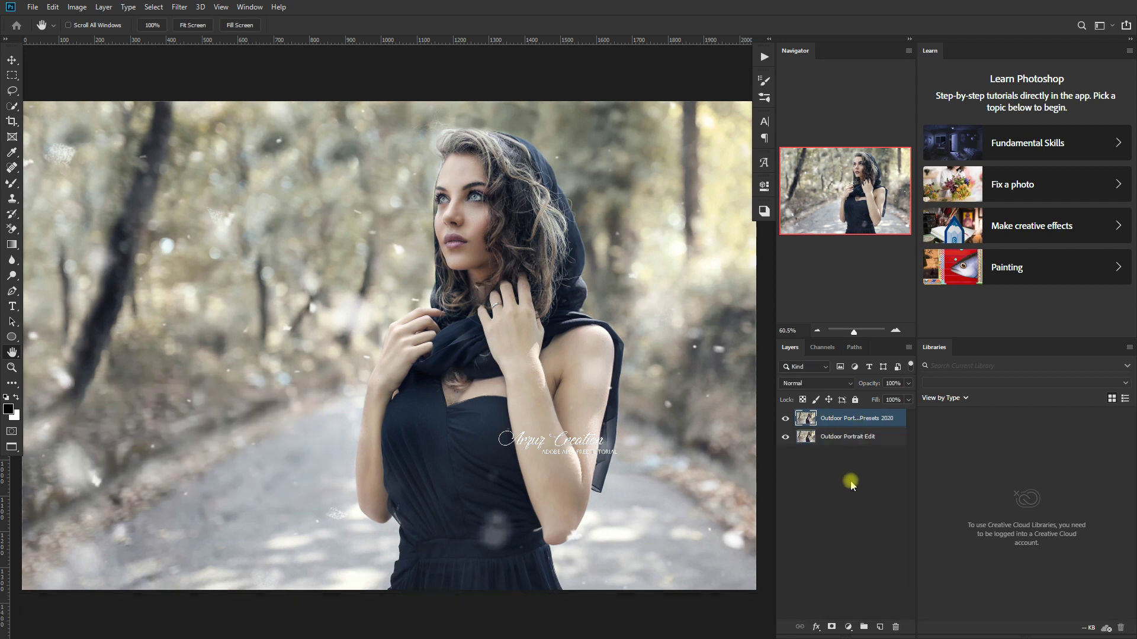
In Camera Raw, set Contrast +28, Highlights −100, Shadows +69, Whites −100, Blacks −60 and raise Clarity
key(ctrl+shift+a)
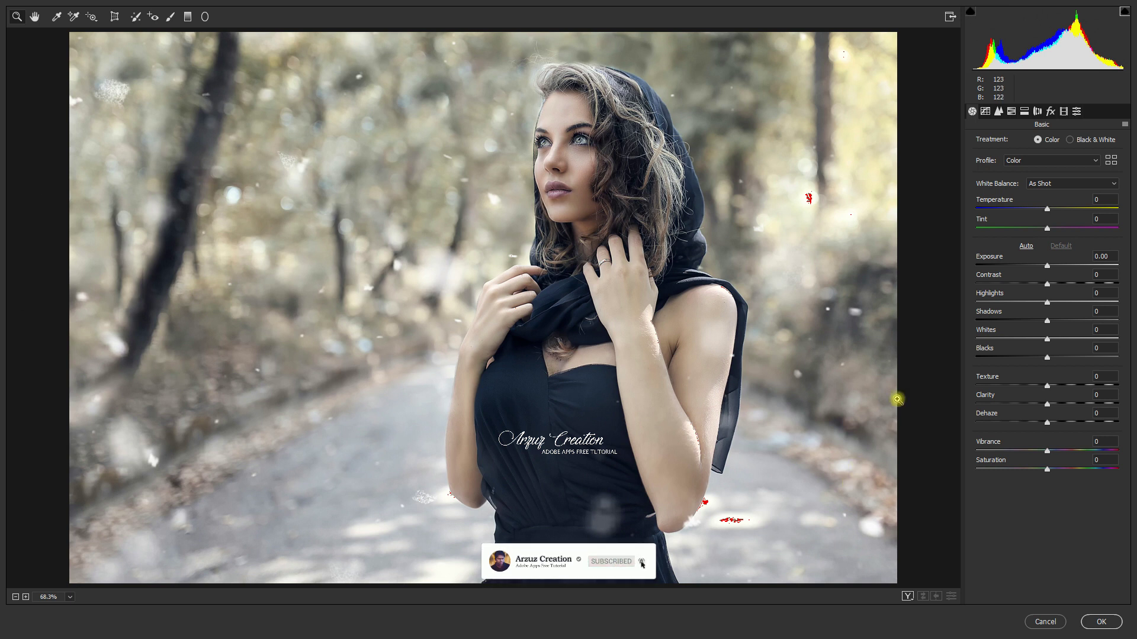
drag(1005, 276, 1028, 280)
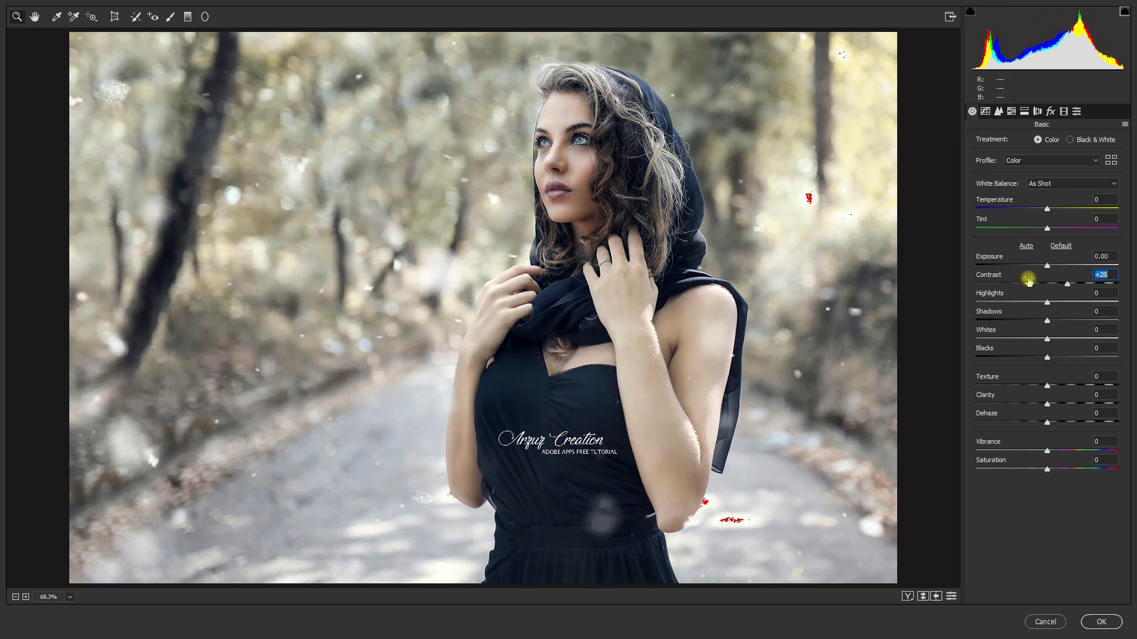
click(1104, 275)
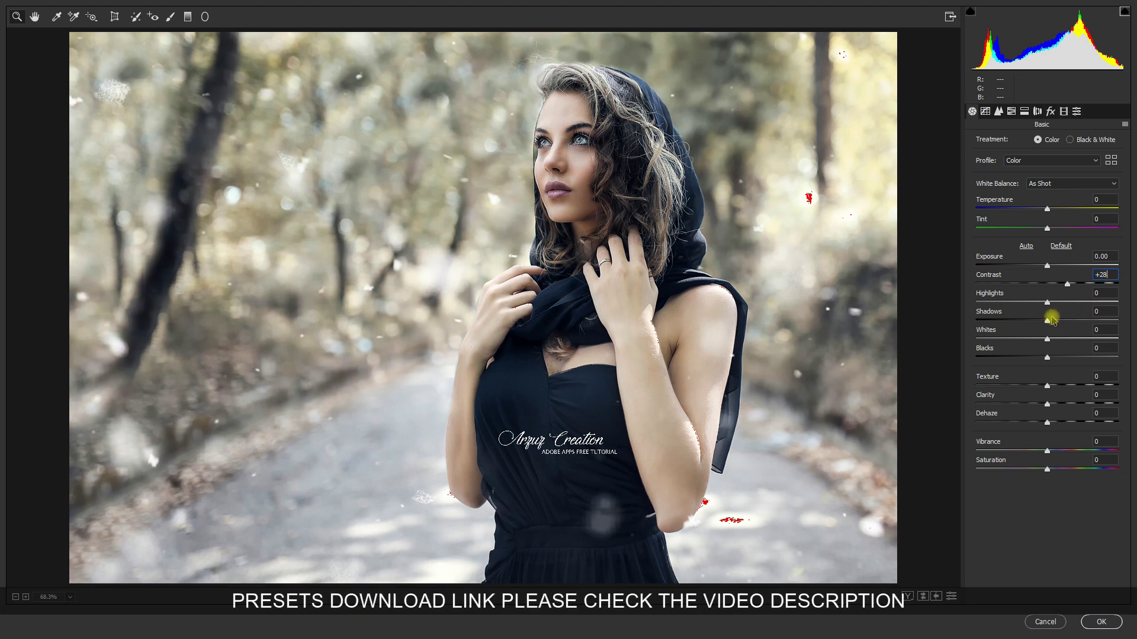
drag(1036, 293, 966, 298)
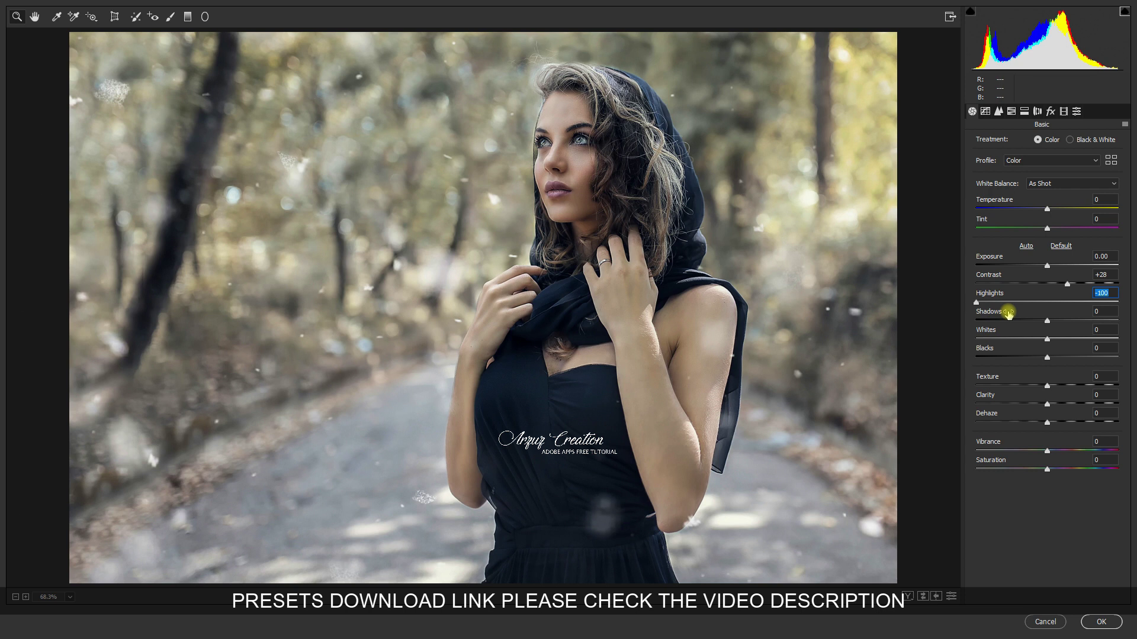
drag(1008, 314, 1033, 313)
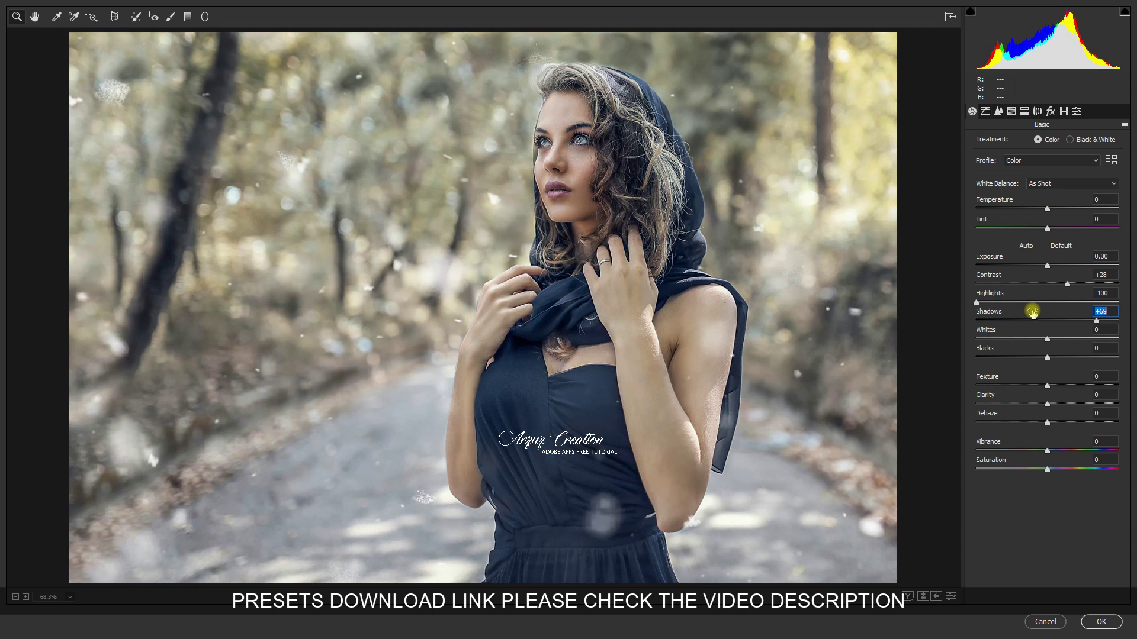
click(1107, 313)
drag(1038, 330, 933, 335)
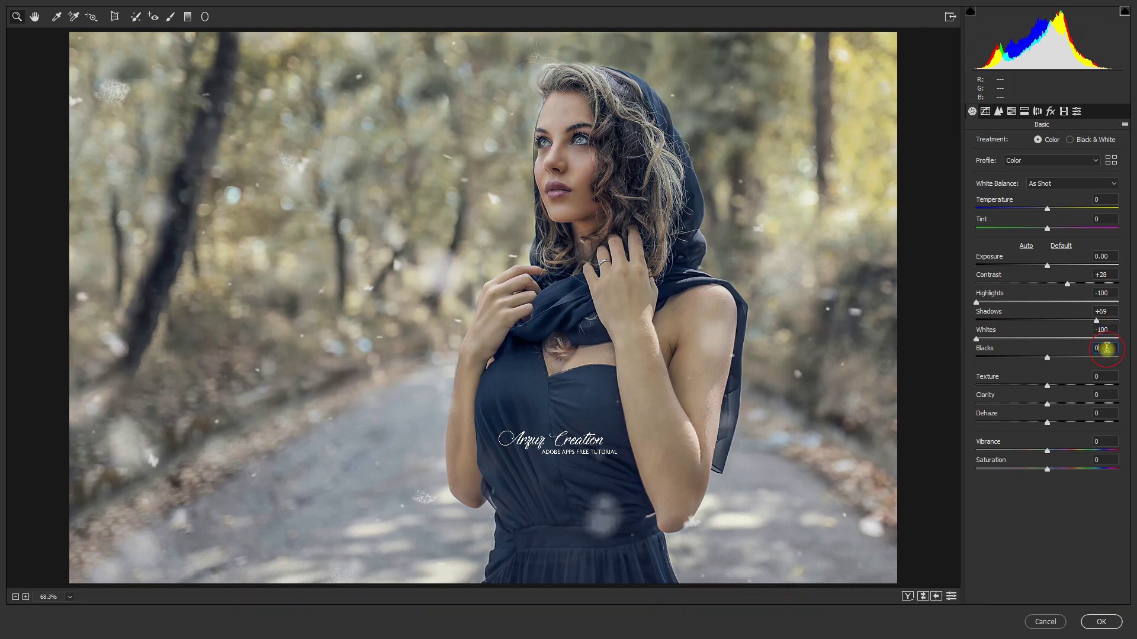
drag(1045, 356, 1009, 354)
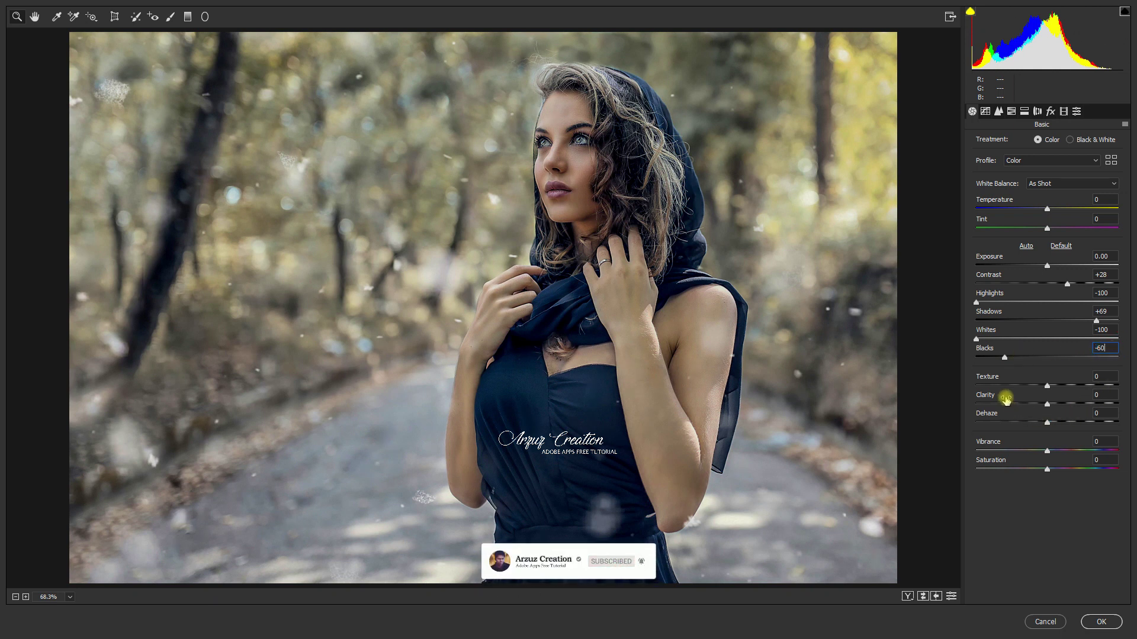
mouse_move(1006, 399)
mouse_down()
mouse_move(996, 398)
mouse_move(1023, 398)
mouse_up()
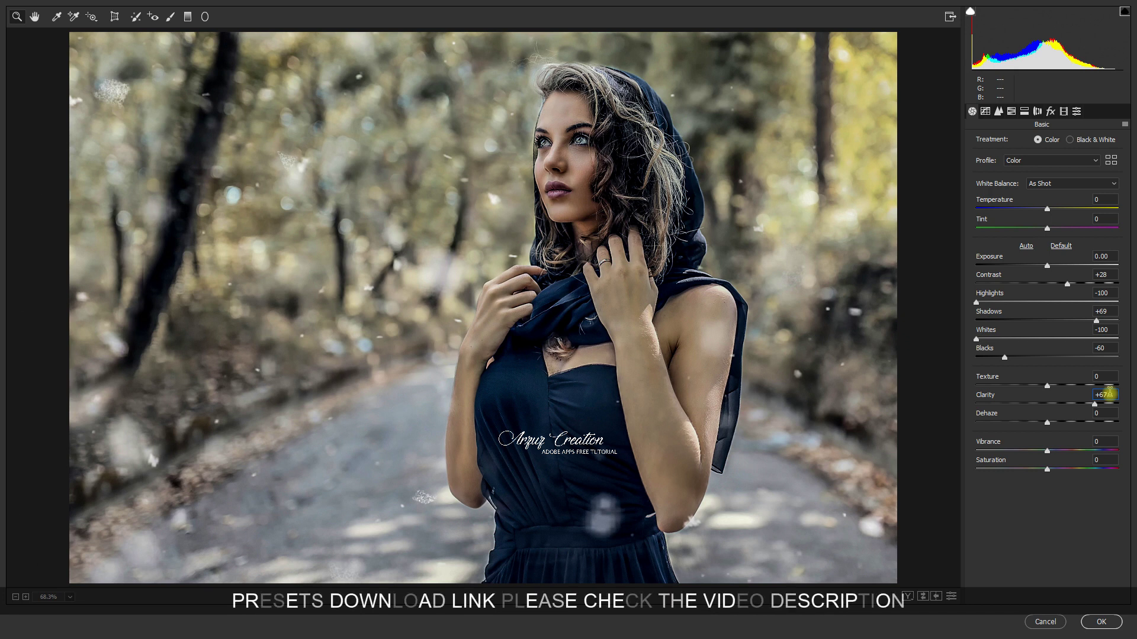
In HSL Saturation, raise the Reds saturation to +96
click(985, 112)
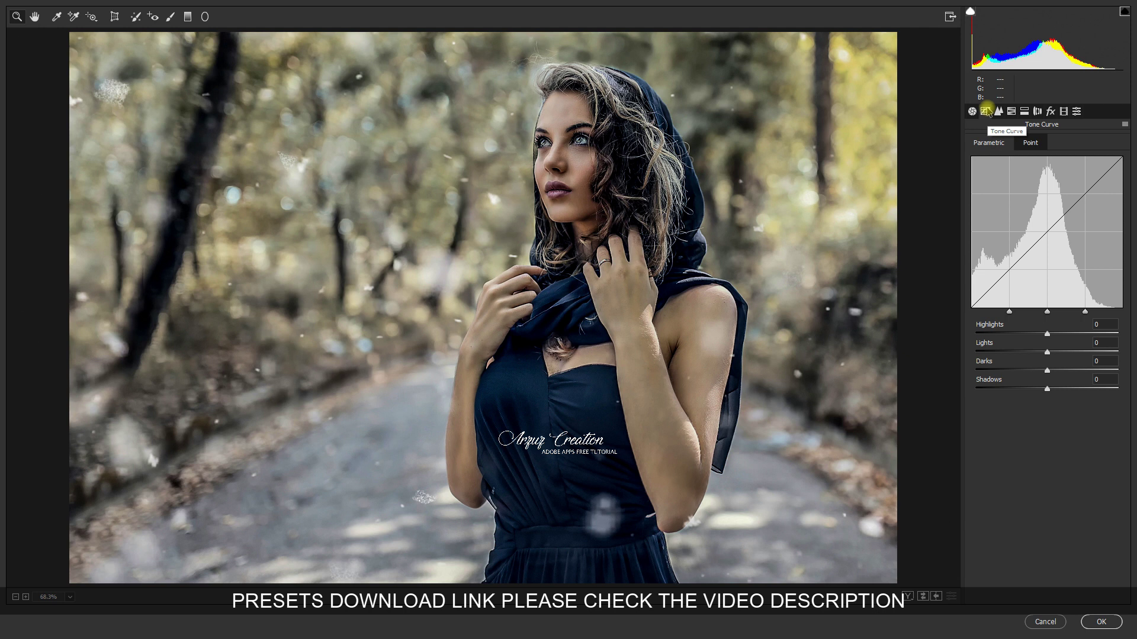
click(998, 112)
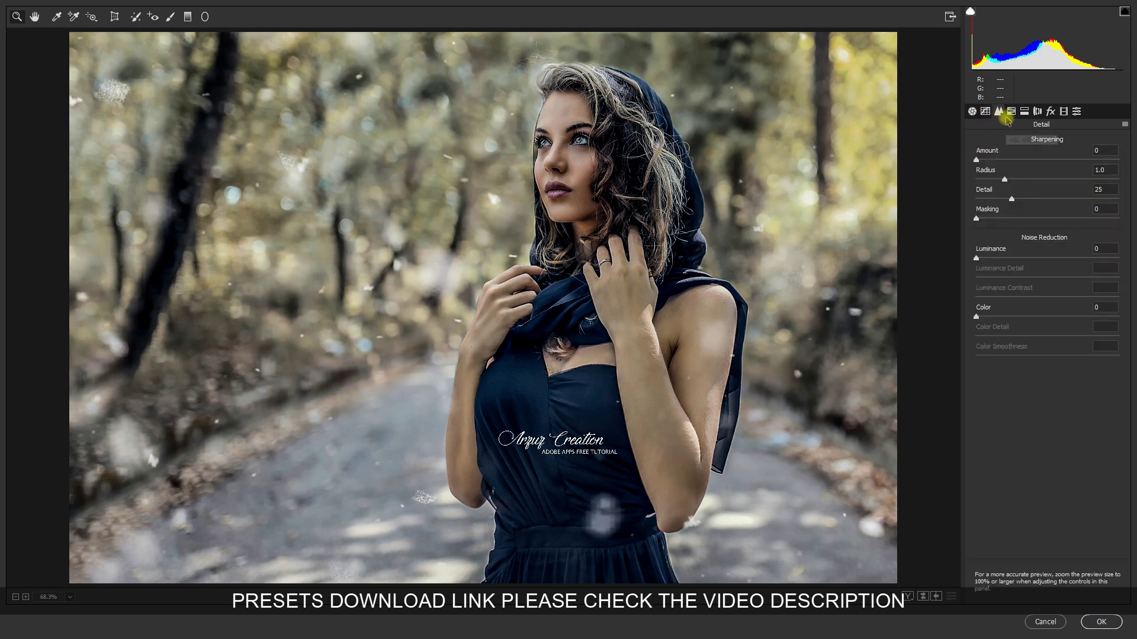
click(1013, 112)
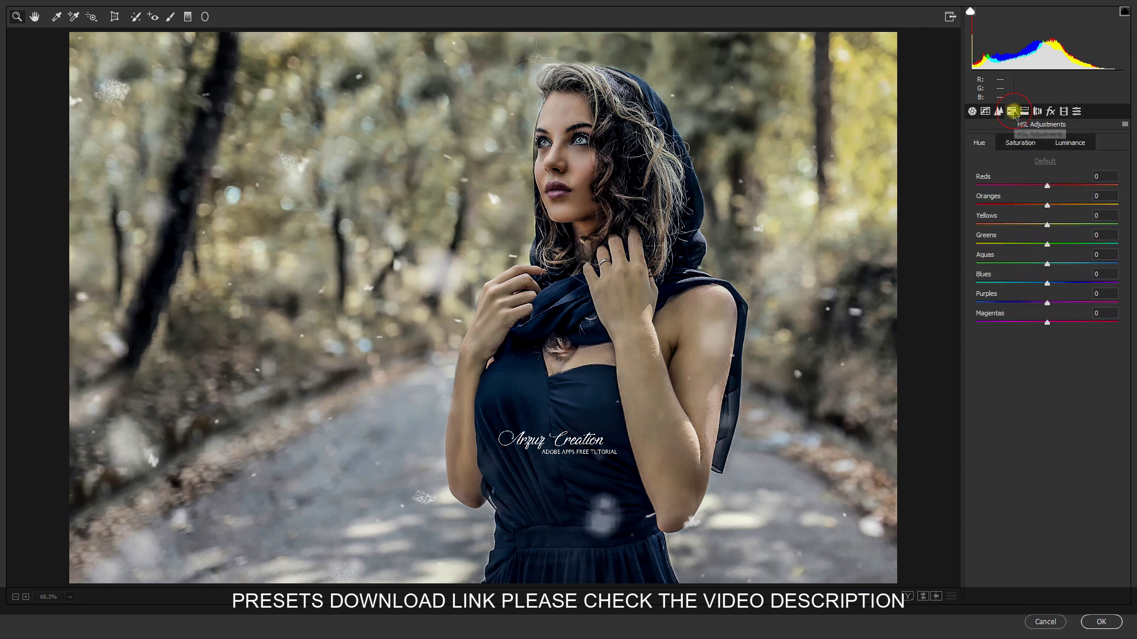
click(1017, 146)
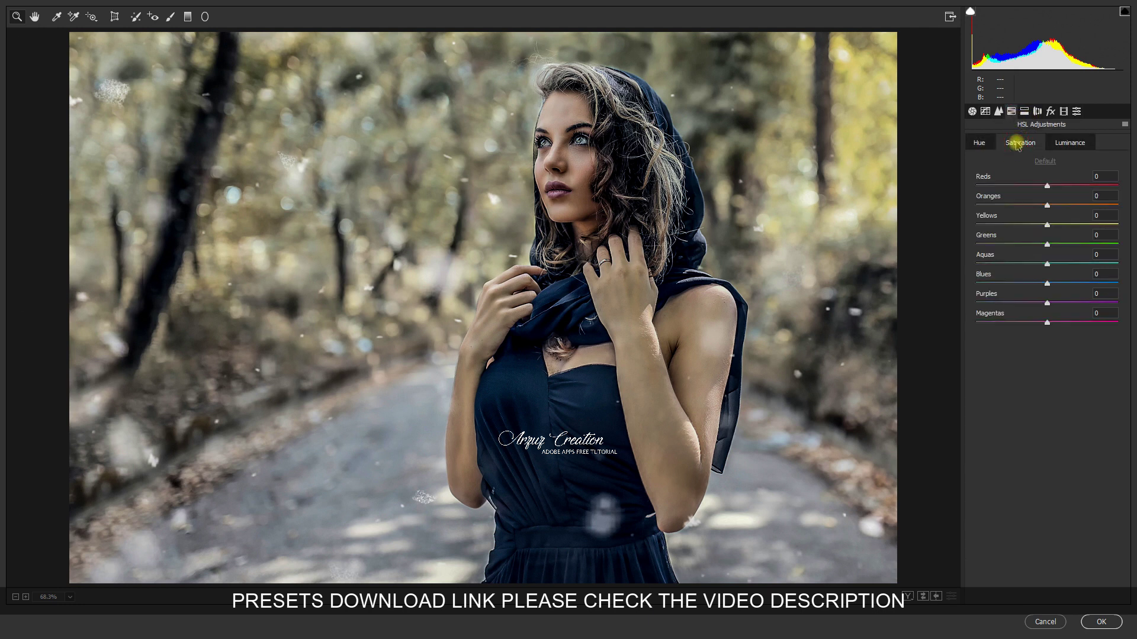
drag(1014, 178, 1024, 179)
drag(1001, 179, 1017, 180)
click(1107, 176)
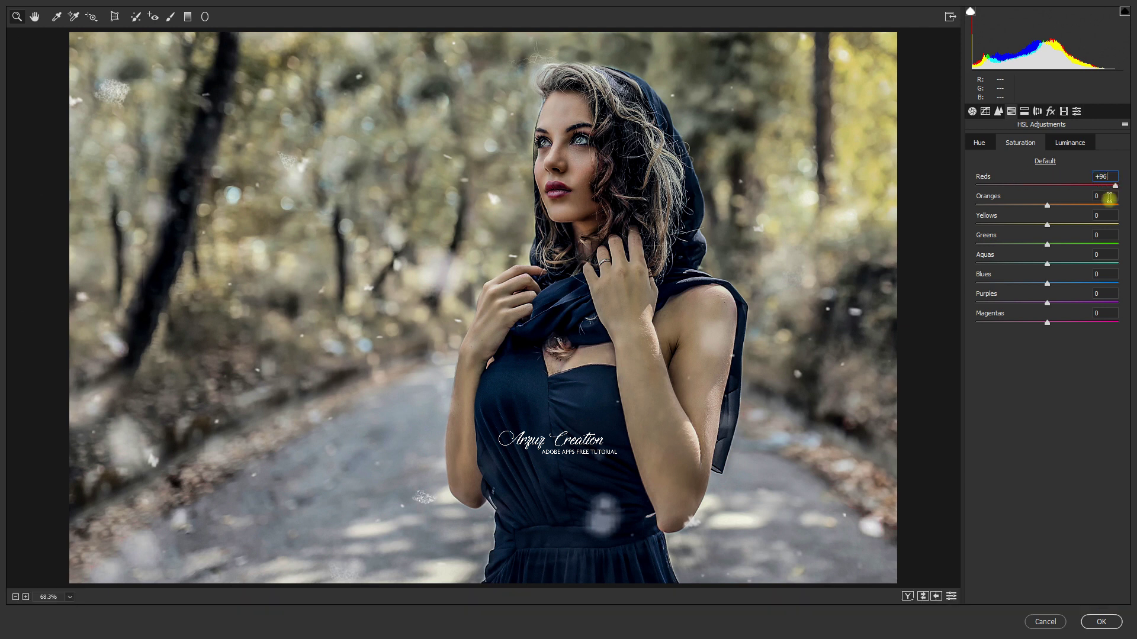
Set saturation to Oranges −18, Yellows −23, Greens −11, Aquas −100 and Blues −100
drag(1046, 203, 1031, 200)
drag(1015, 218, 1010, 220)
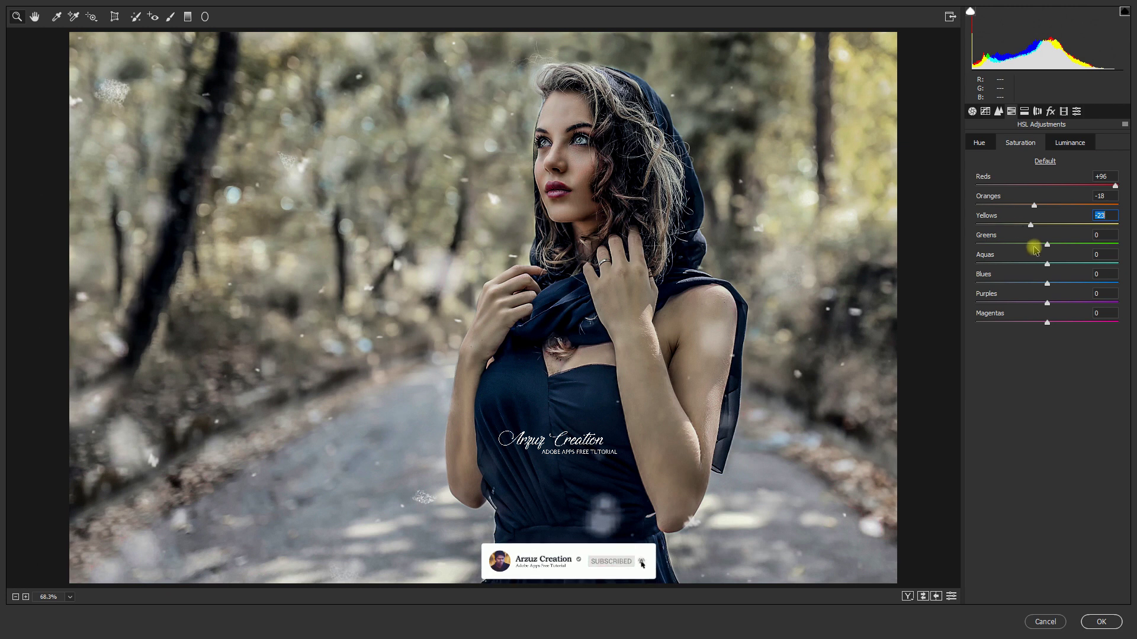
drag(1023, 240, 1018, 238)
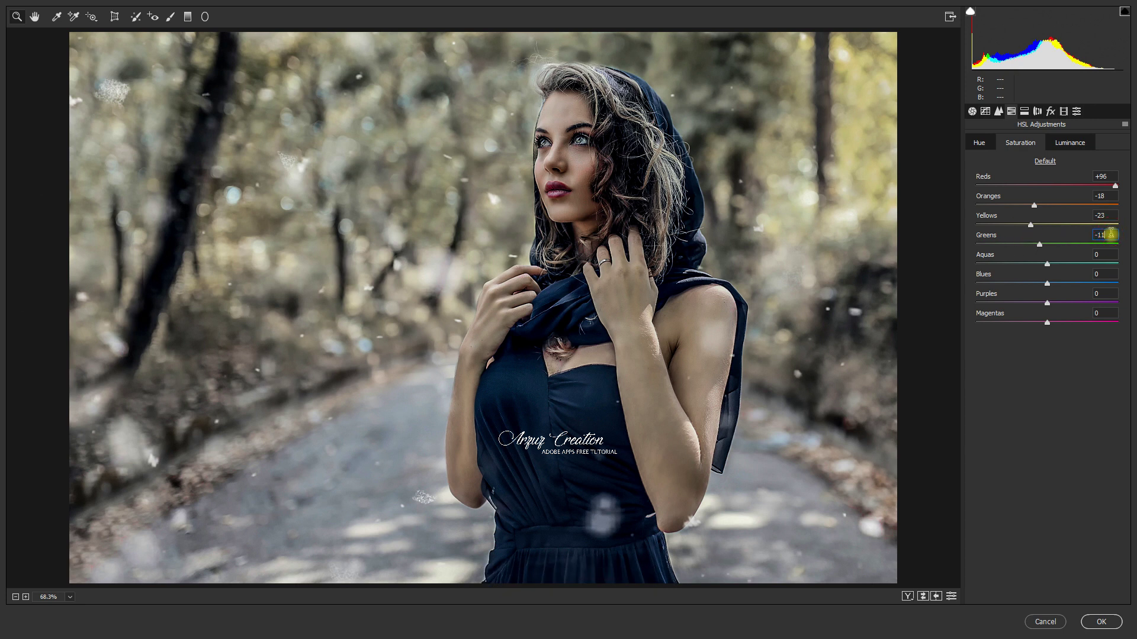
drag(1040, 258, 973, 262)
drag(1047, 283, 972, 280)
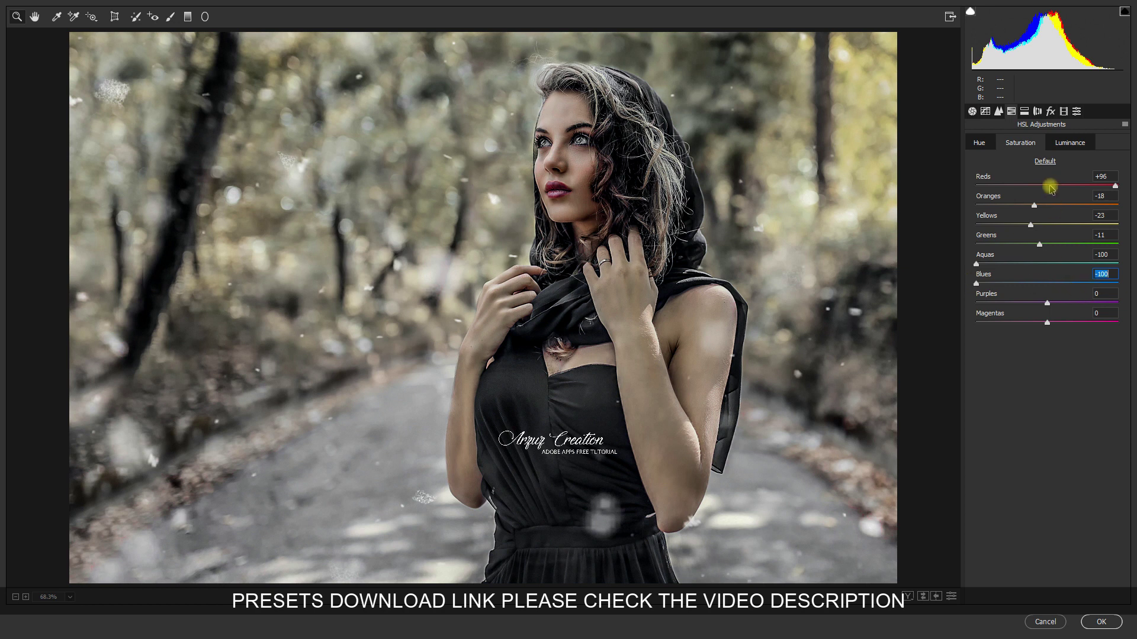
Set Oranges luminance +23 and Yellows +22, then review the Saturation and Hue values
click(1069, 142)
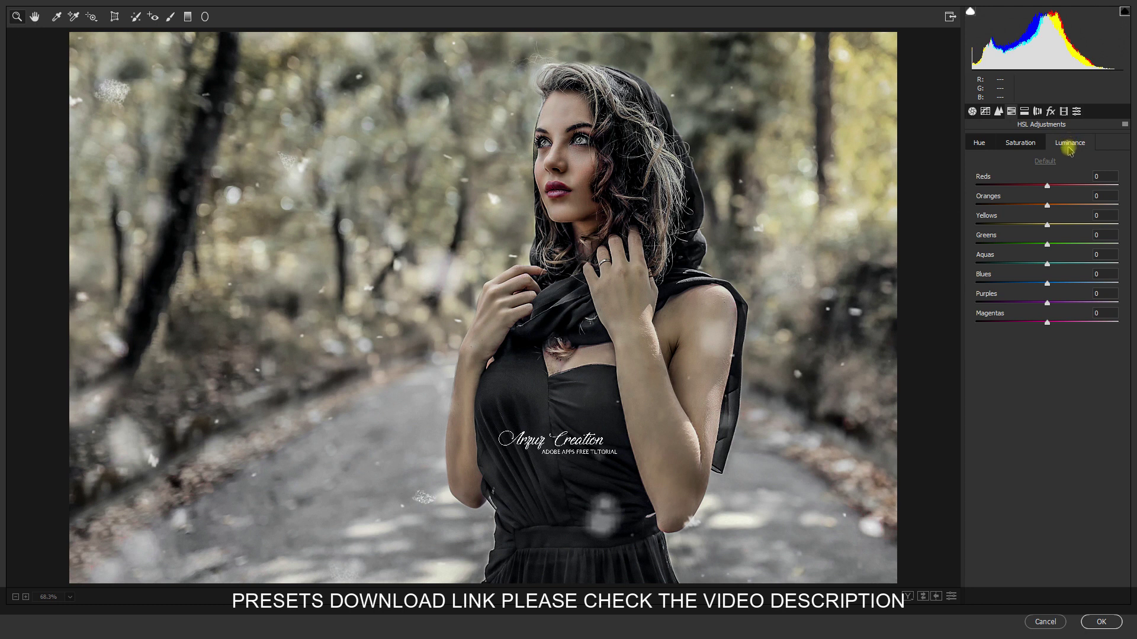
drag(1008, 200, 1000, 202)
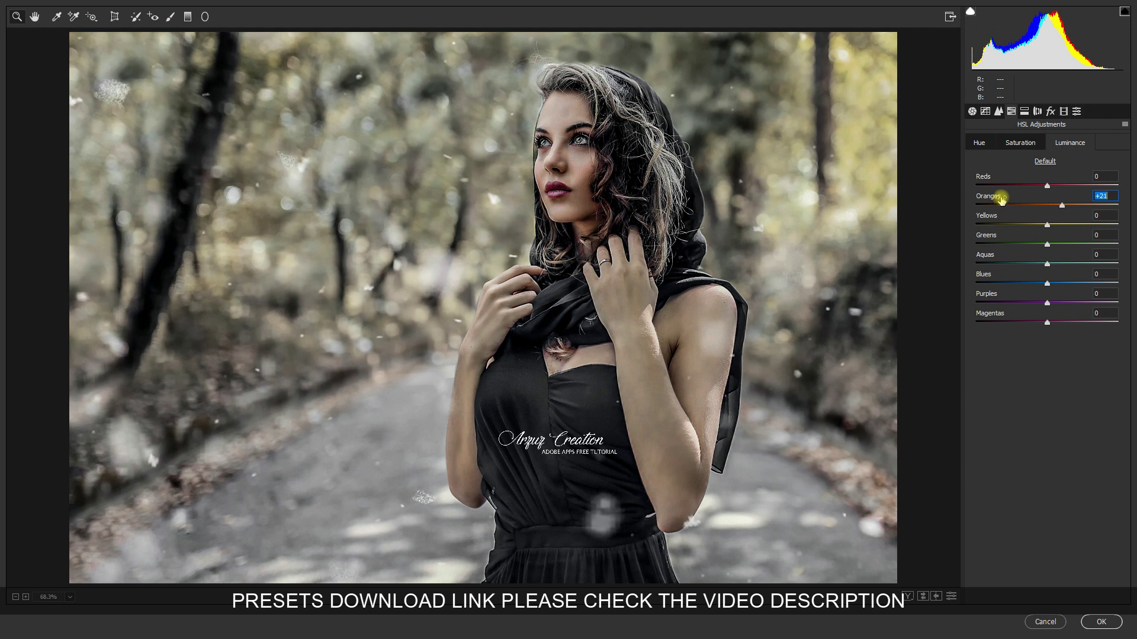
click(1111, 194)
drag(1004, 219, 1007, 218)
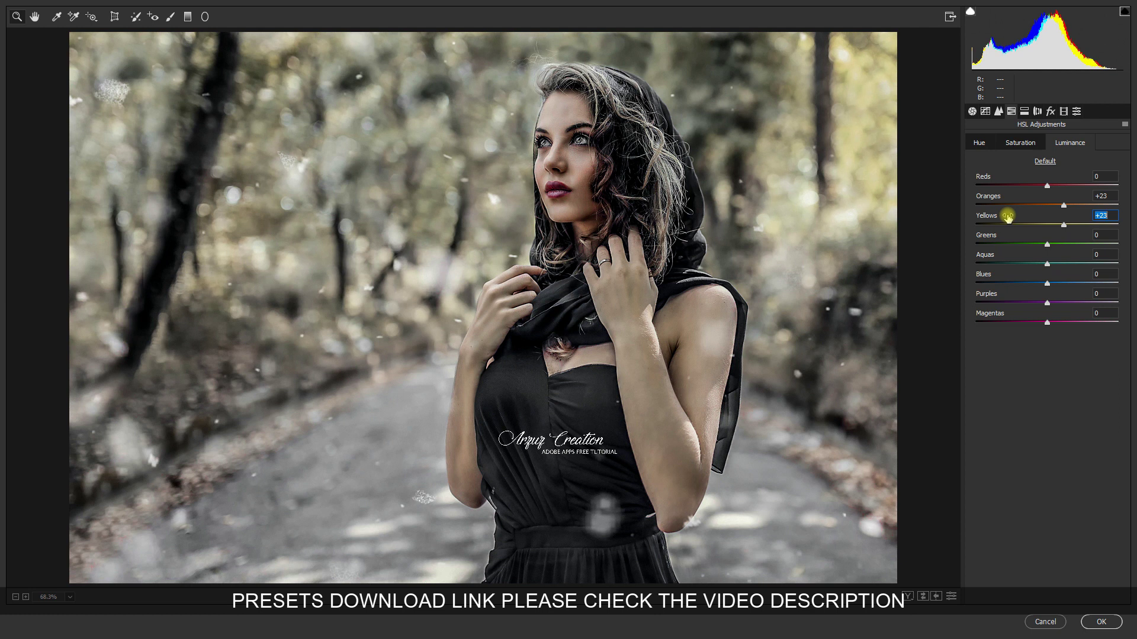
text(+22)
click(1108, 215)
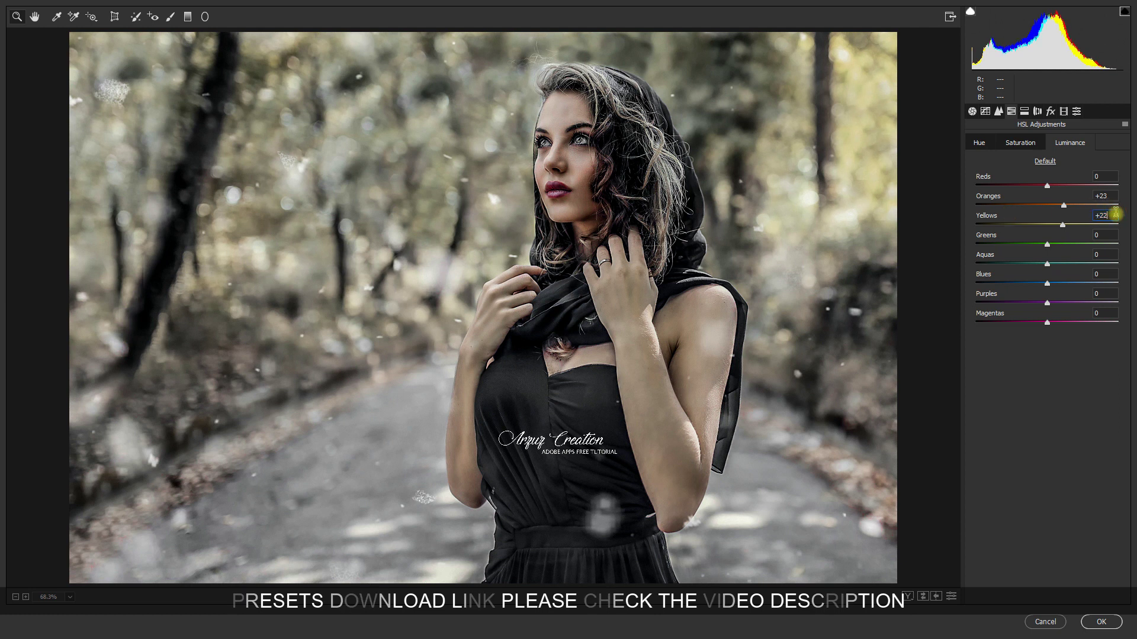
click(1028, 148)
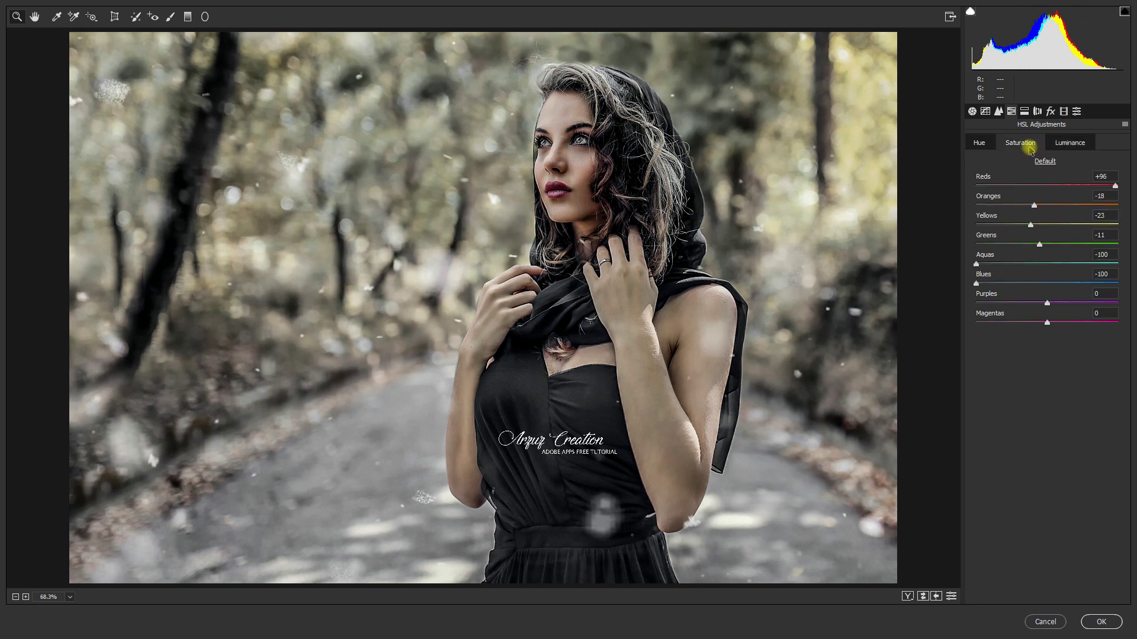
click(979, 144)
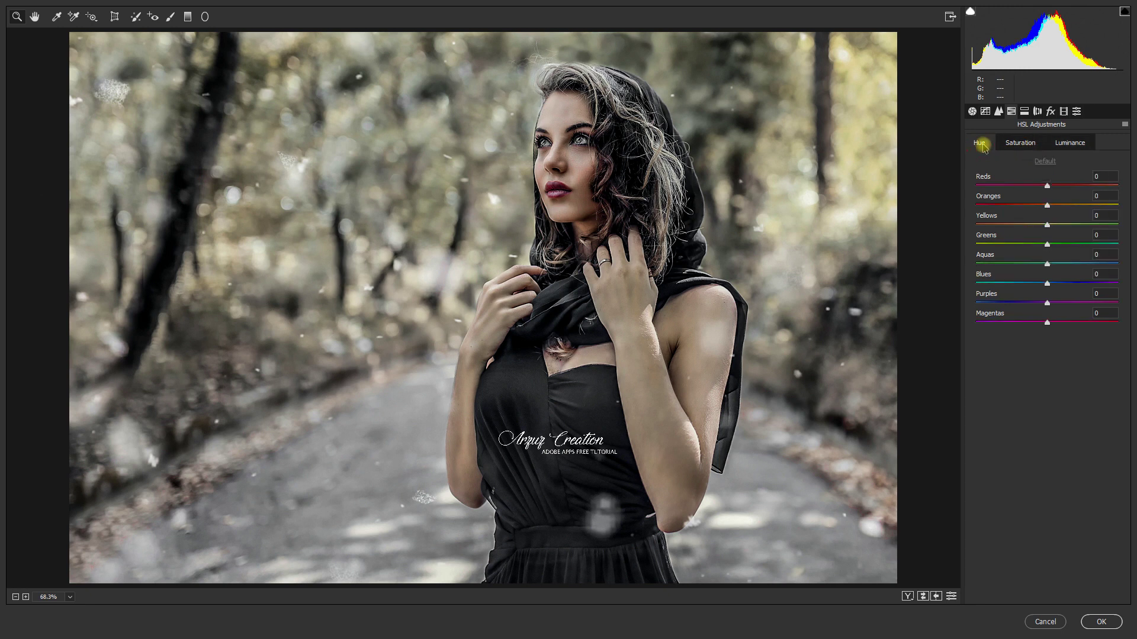
Add a highlight-priority post-crop vignette with Amount −30 in the Effects panel
click(1024, 113)
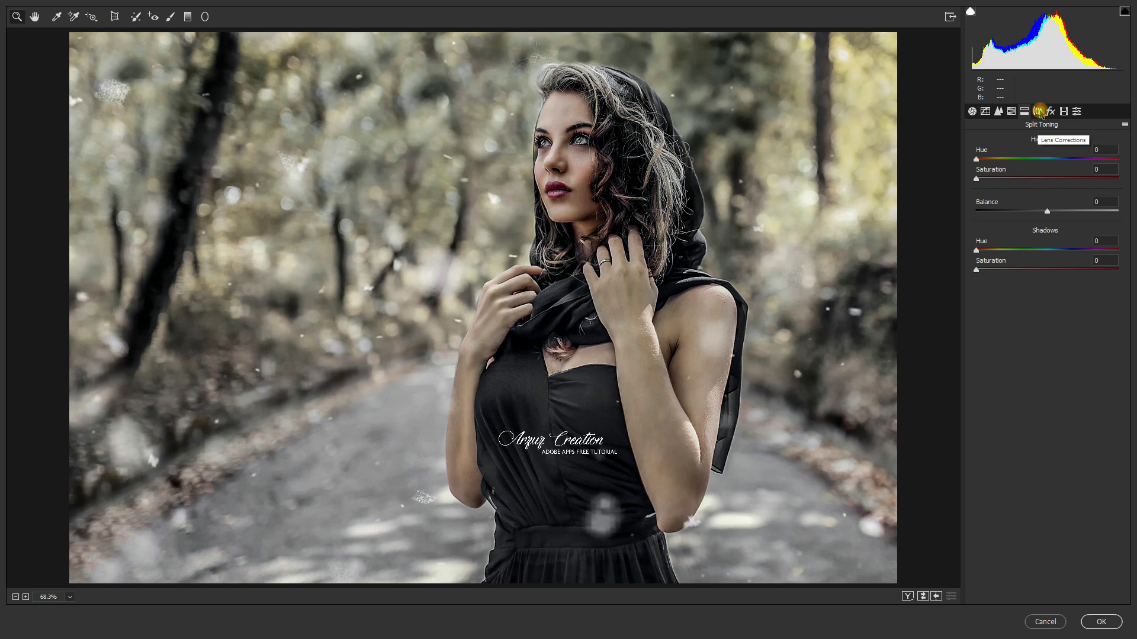
click(1039, 111)
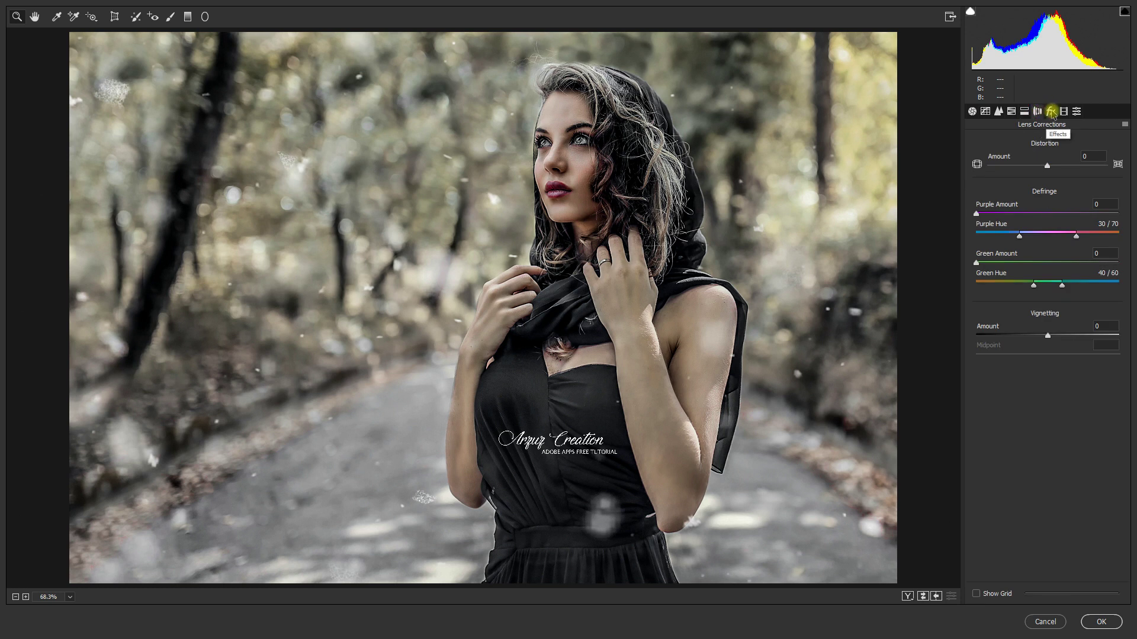
click(1050, 111)
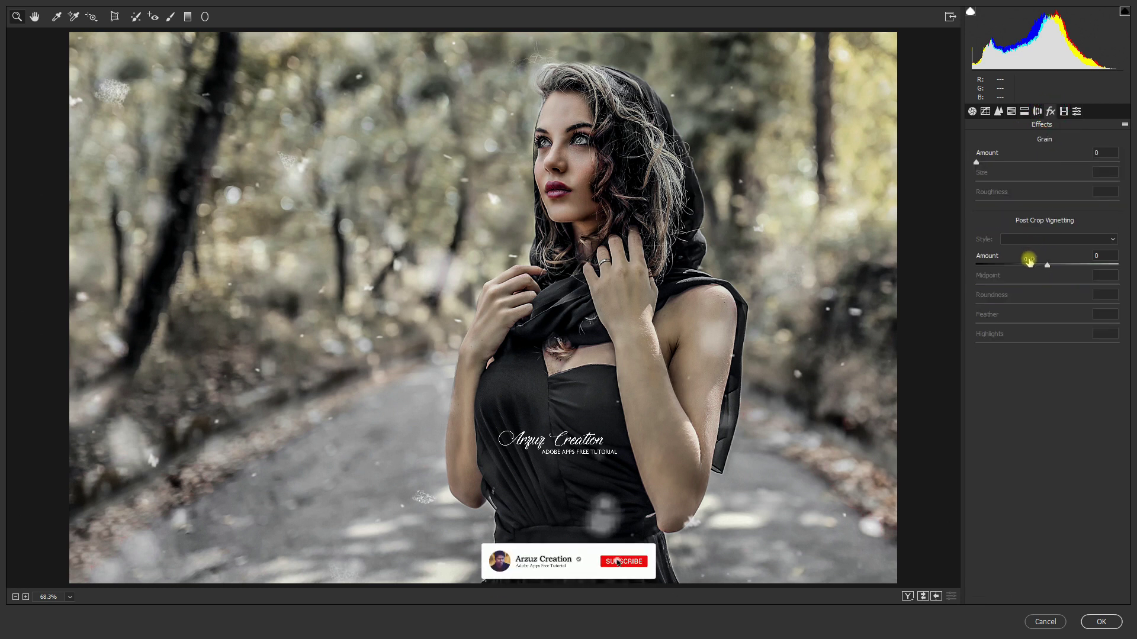
click(1035, 260)
drag(1034, 259, 1019, 259)
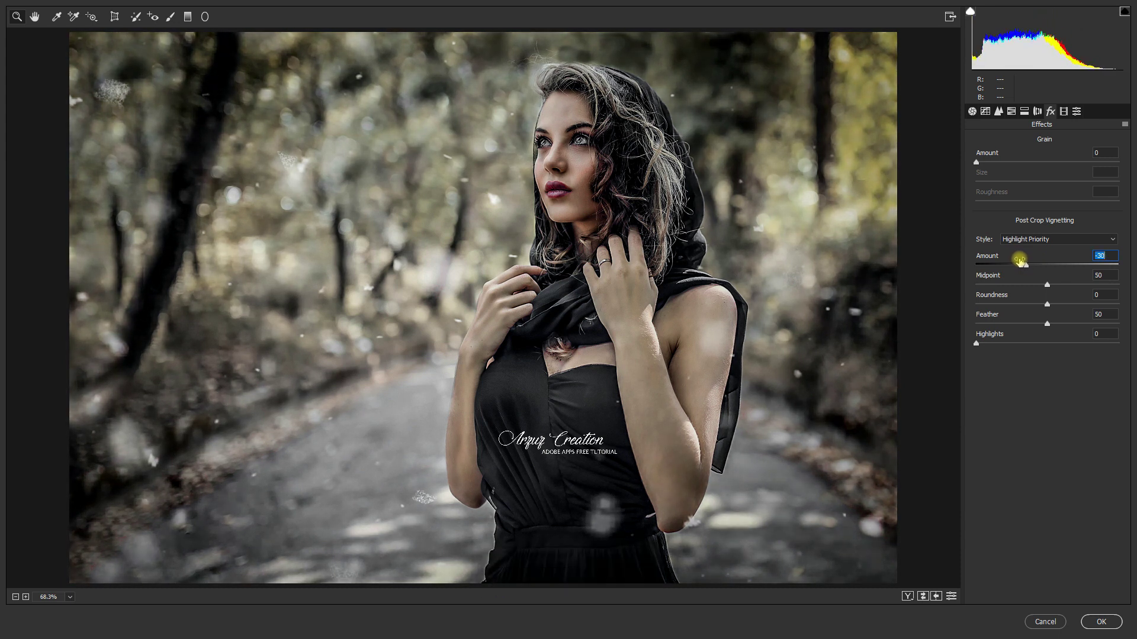
click(1063, 111)
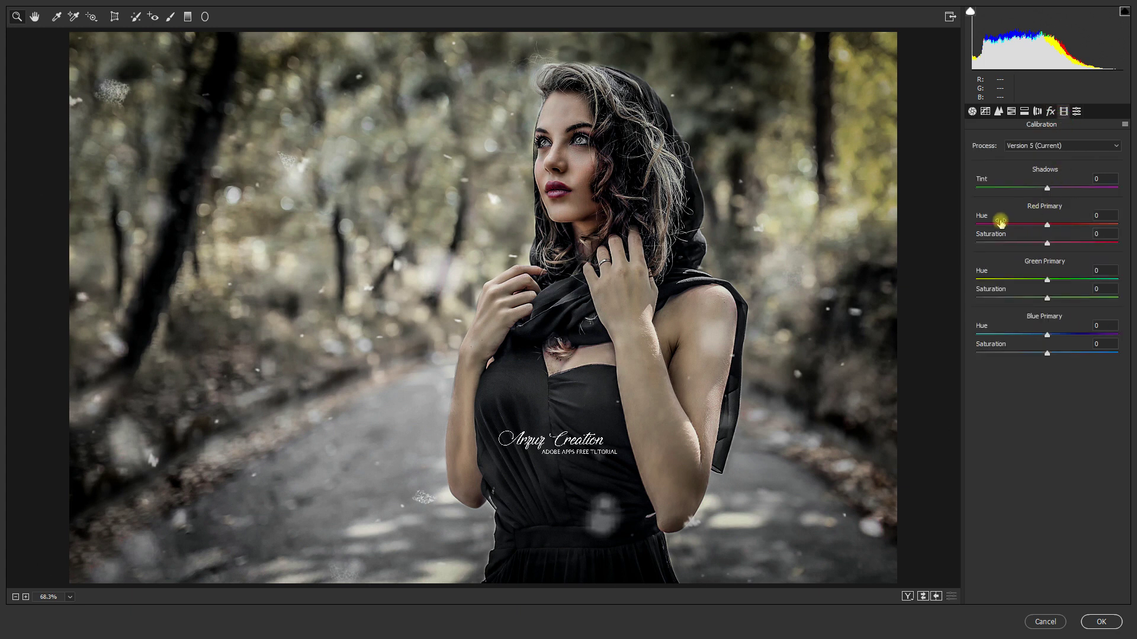
Calibrate Red Primary hue +37, saturation −44; Green saturation +100; Blue hue −23, saturation +100
drag(1000, 222, 995, 222)
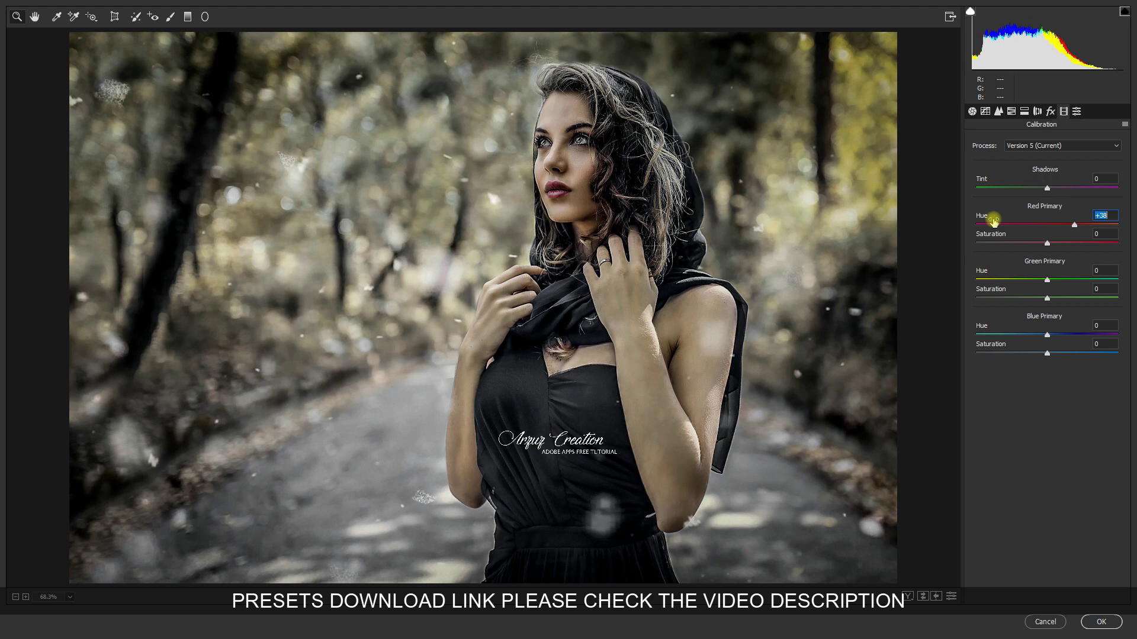
click(1111, 215)
drag(1040, 240, 1009, 240)
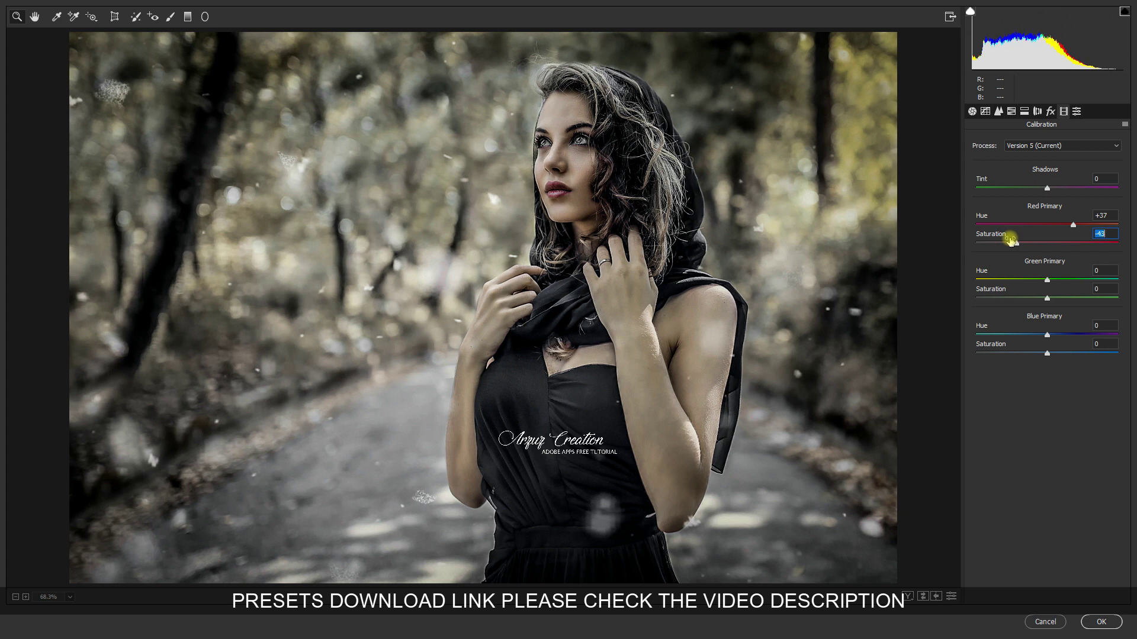
click(1007, 240)
drag(1004, 292, 1065, 294)
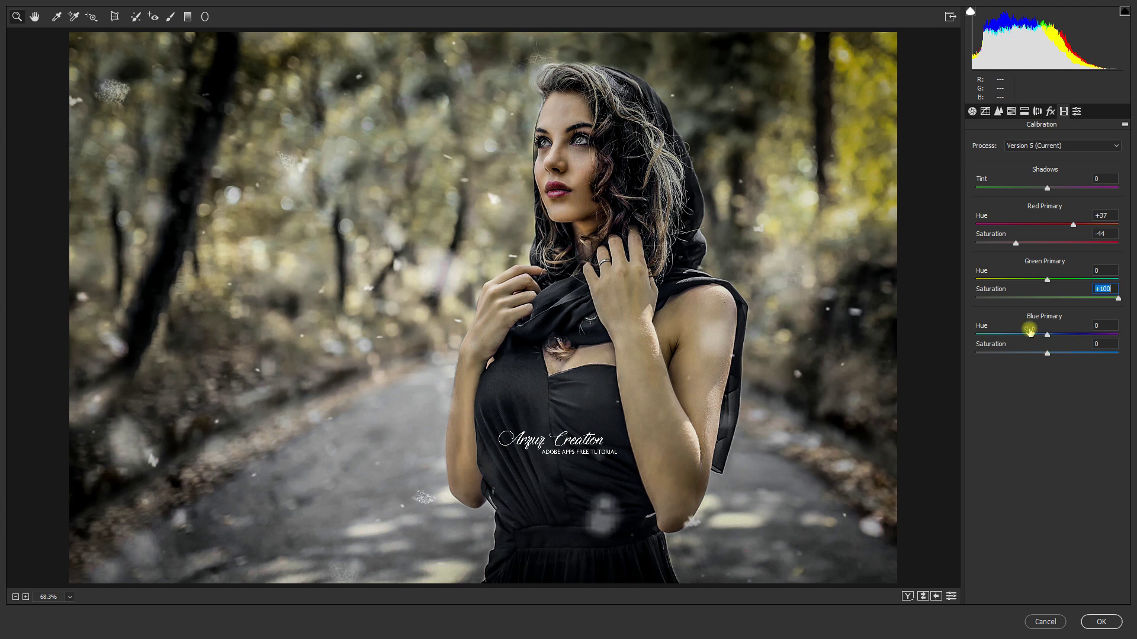
drag(1030, 328, 1015, 329)
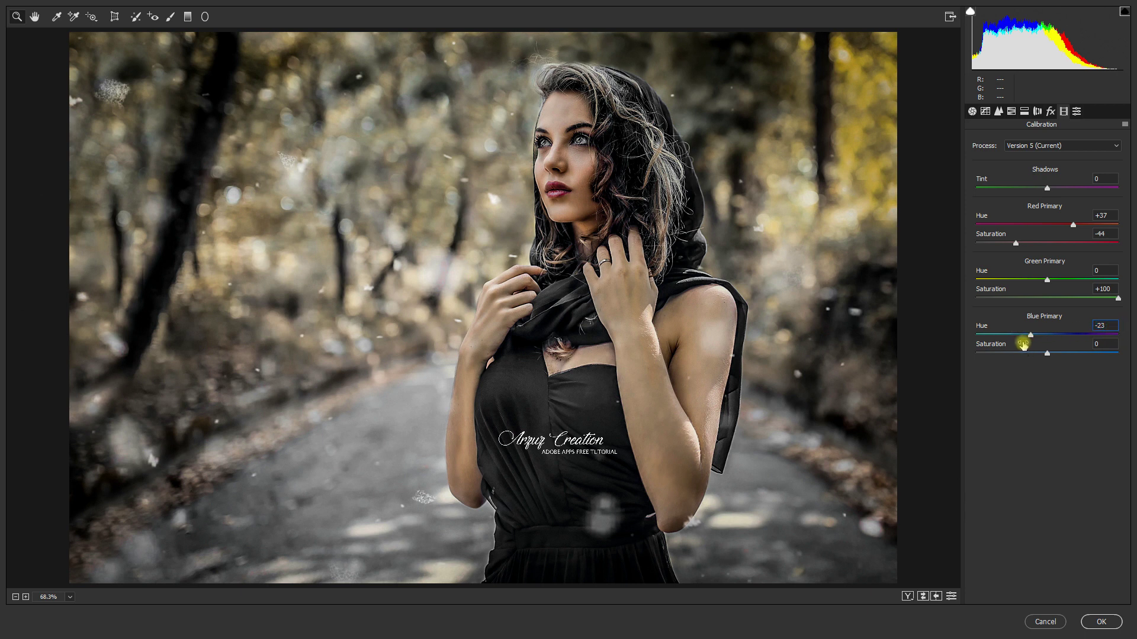
drag(1016, 349, 1040, 351)
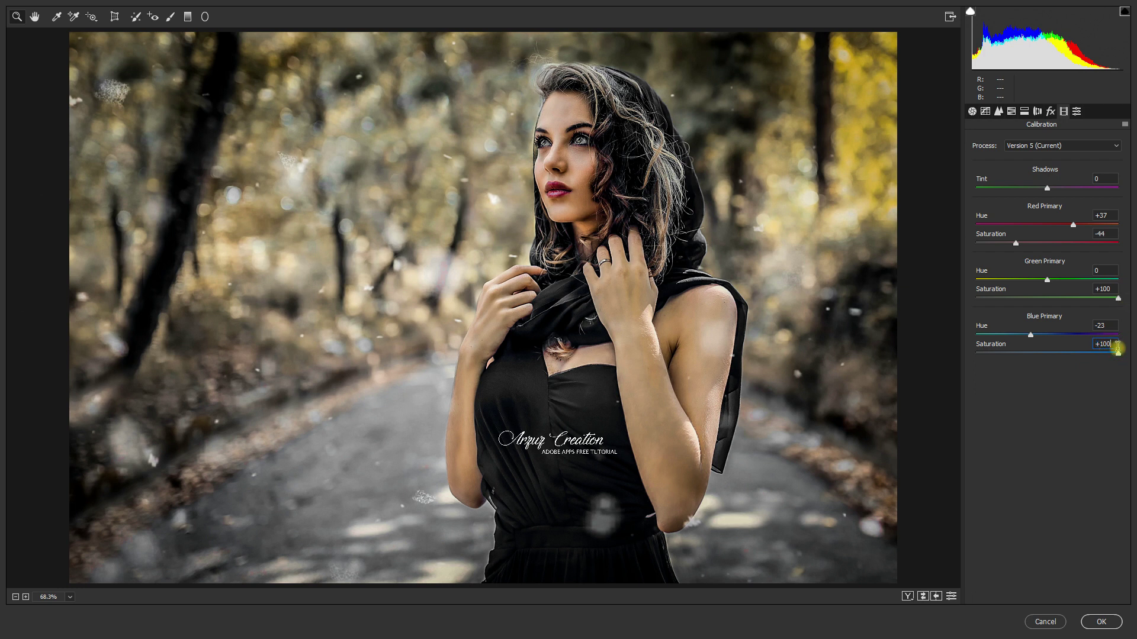
Review the Effects, Split Toning, HSL and Detail panels, ending back on Basic
click(1049, 113)
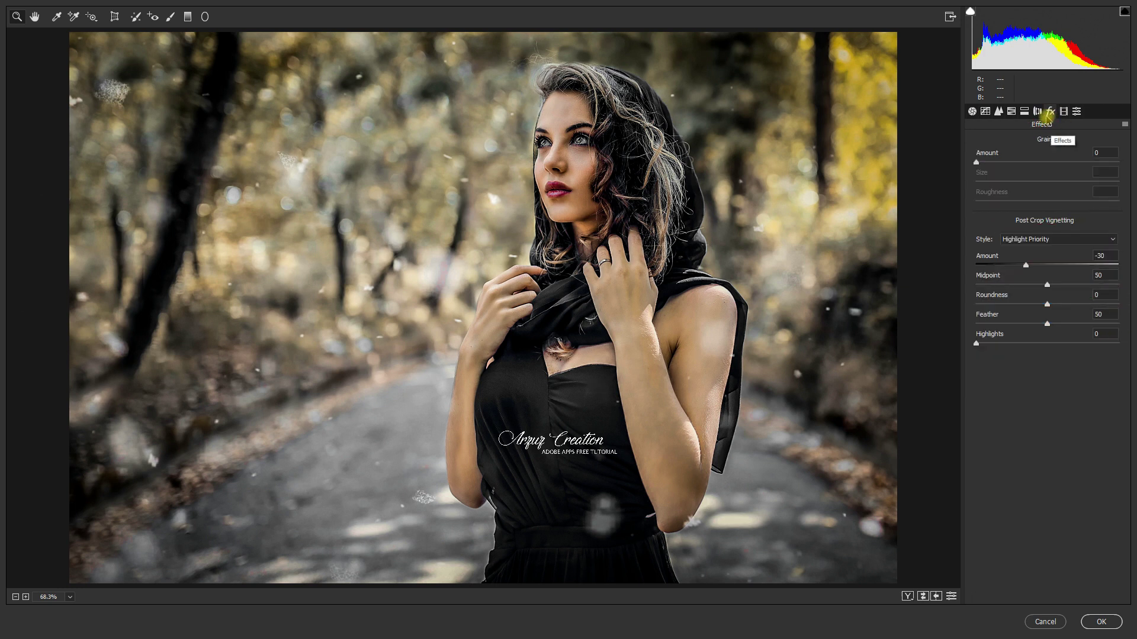
click(1025, 115)
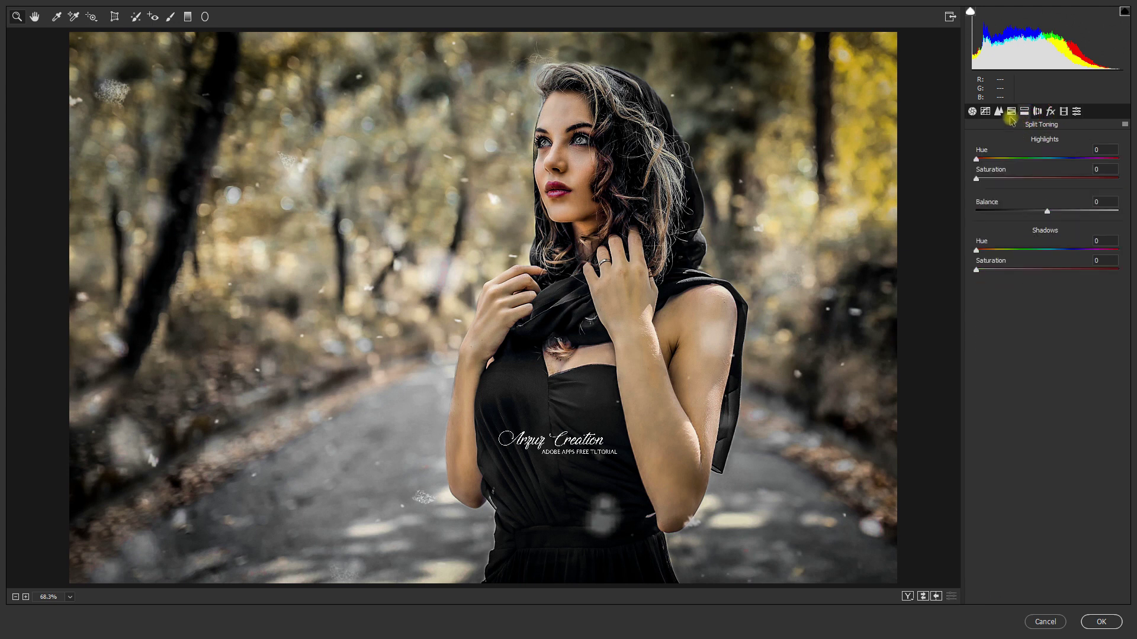
click(1011, 114)
click(1013, 142)
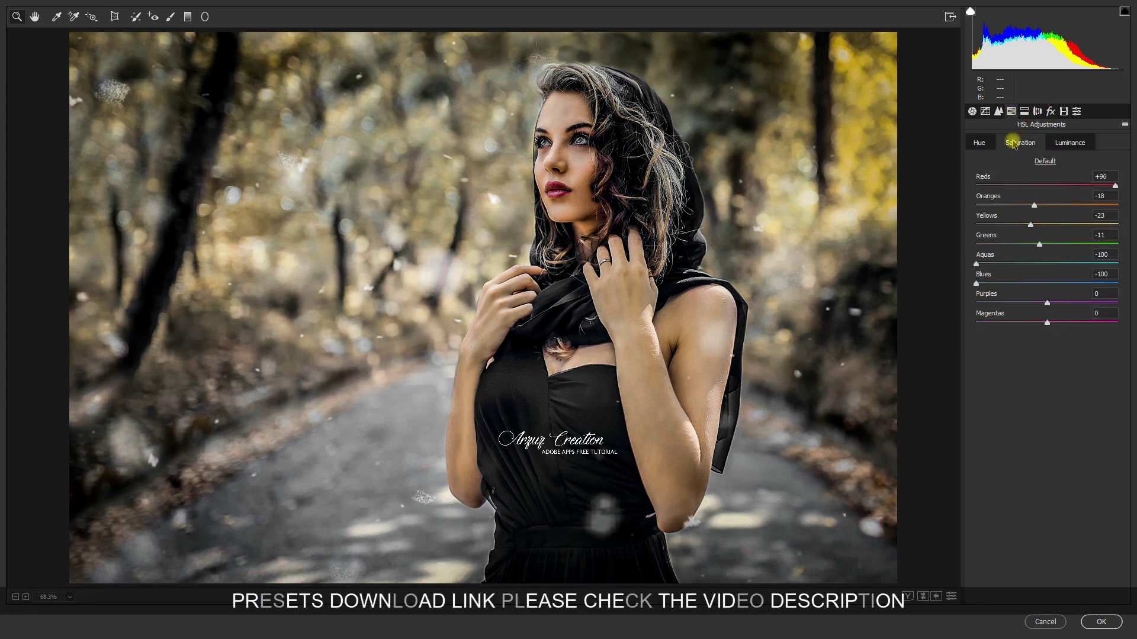
click(1064, 144)
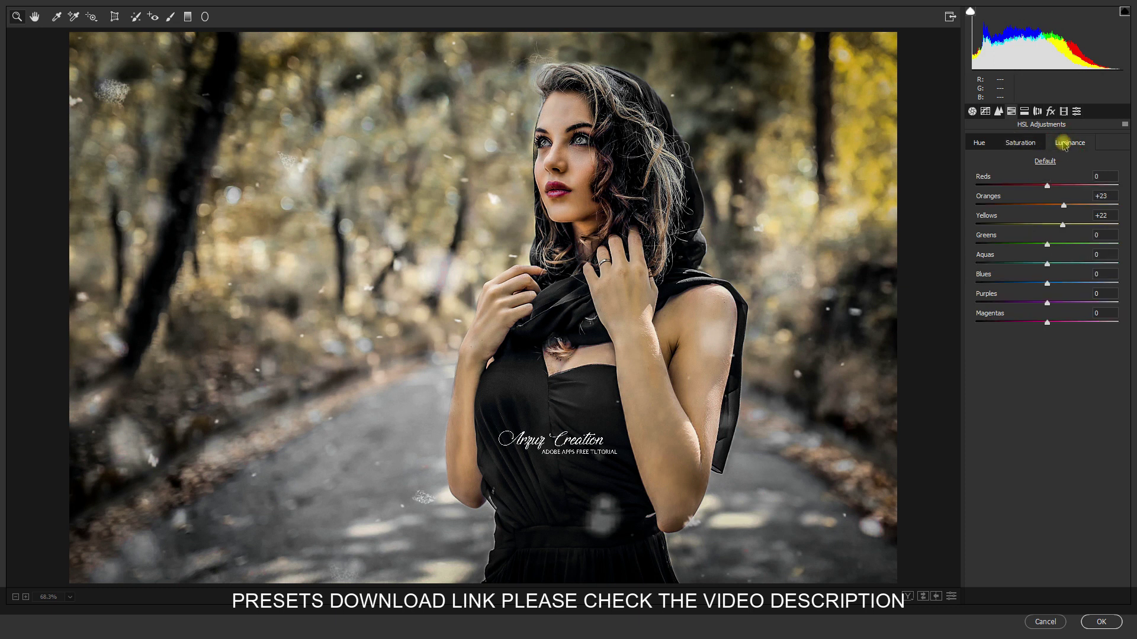
click(1008, 145)
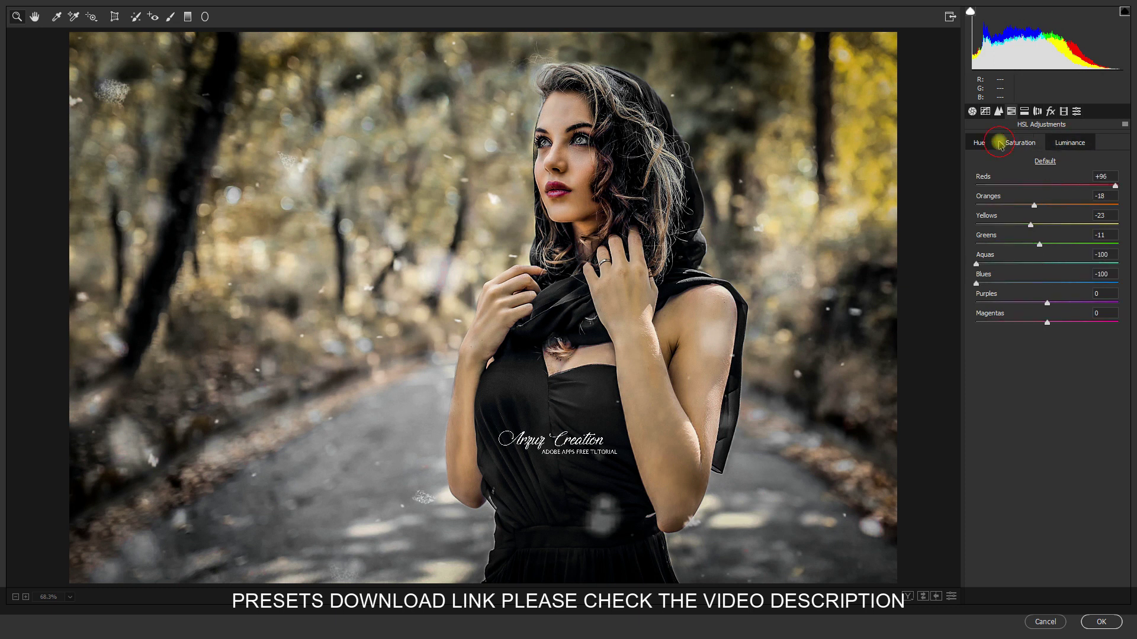
click(998, 111)
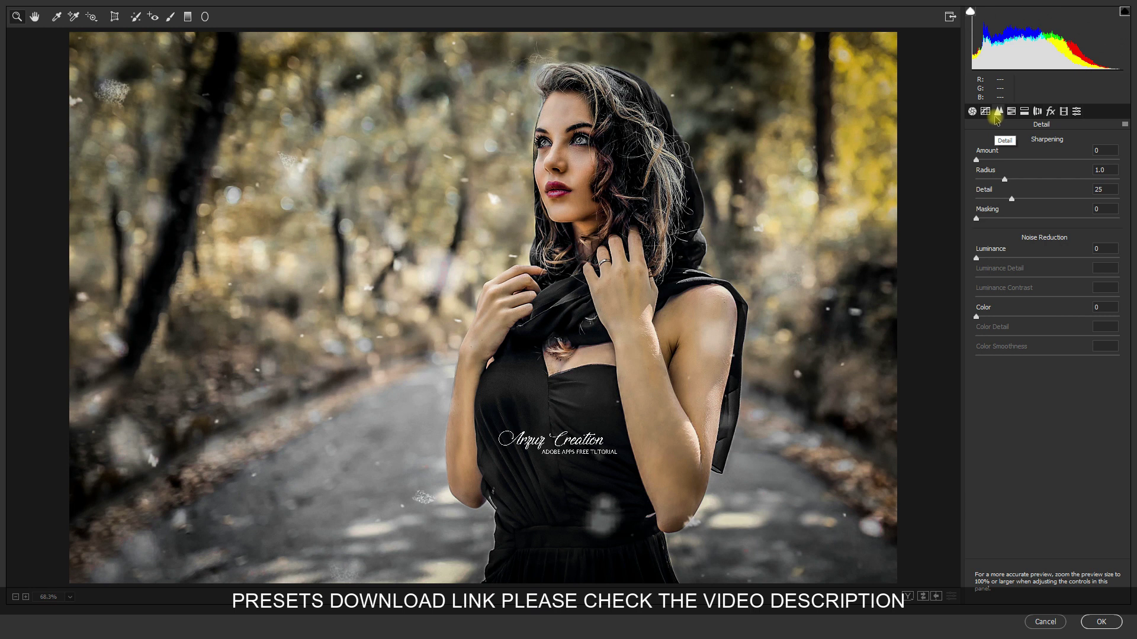
click(972, 112)
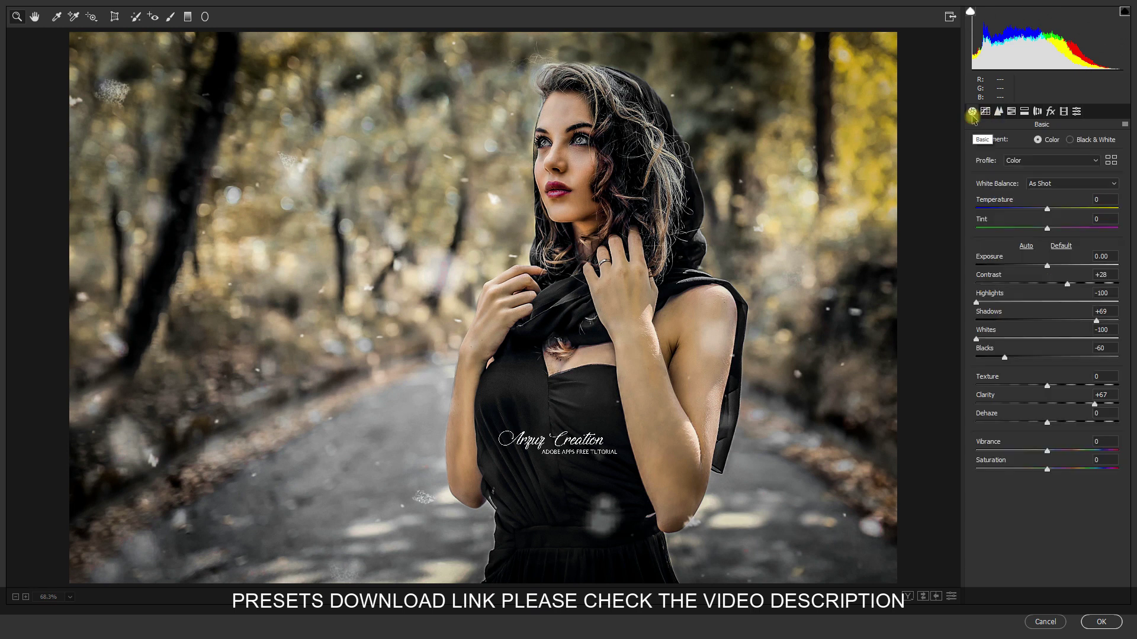
Compare before and after side by side at zoom, then apply the Camera Raw Filter
click(908, 596)
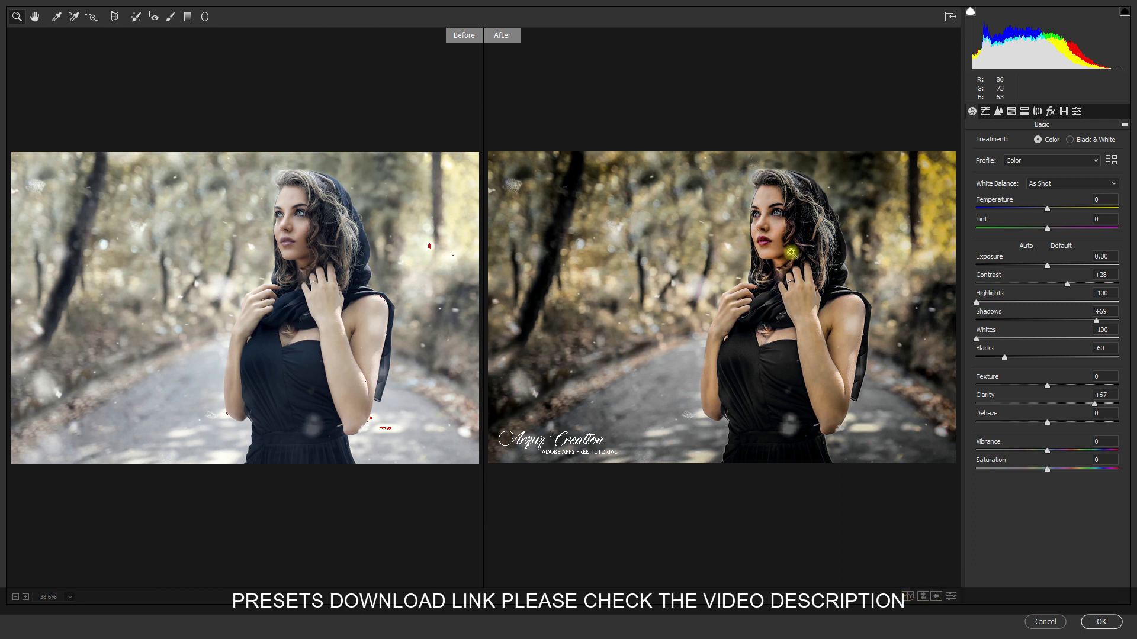
click(780, 253)
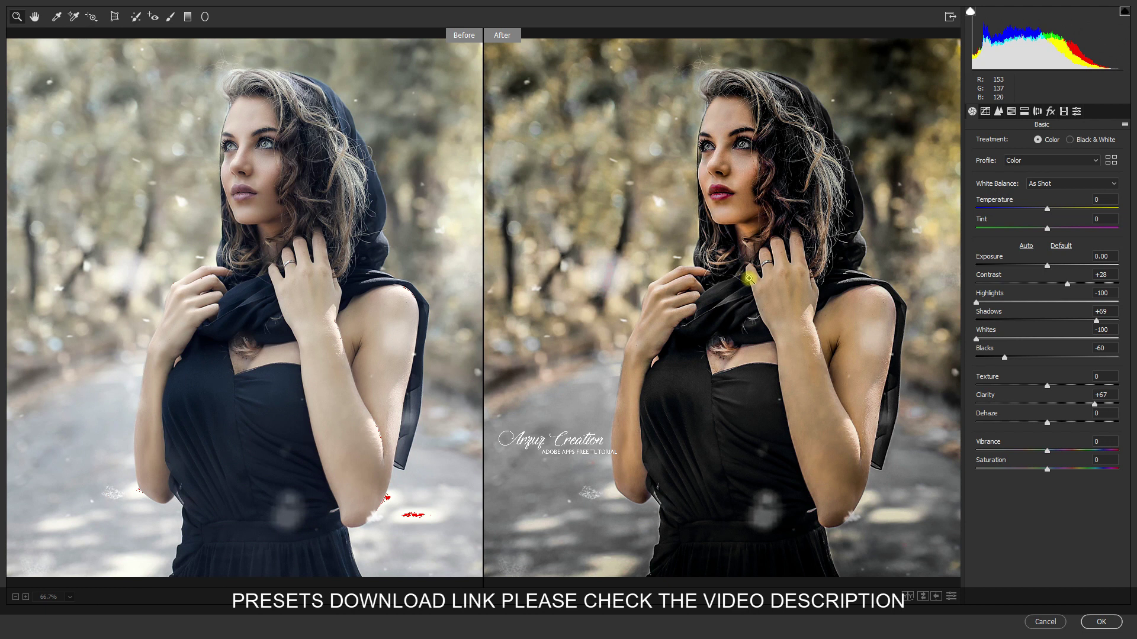
click(748, 278)
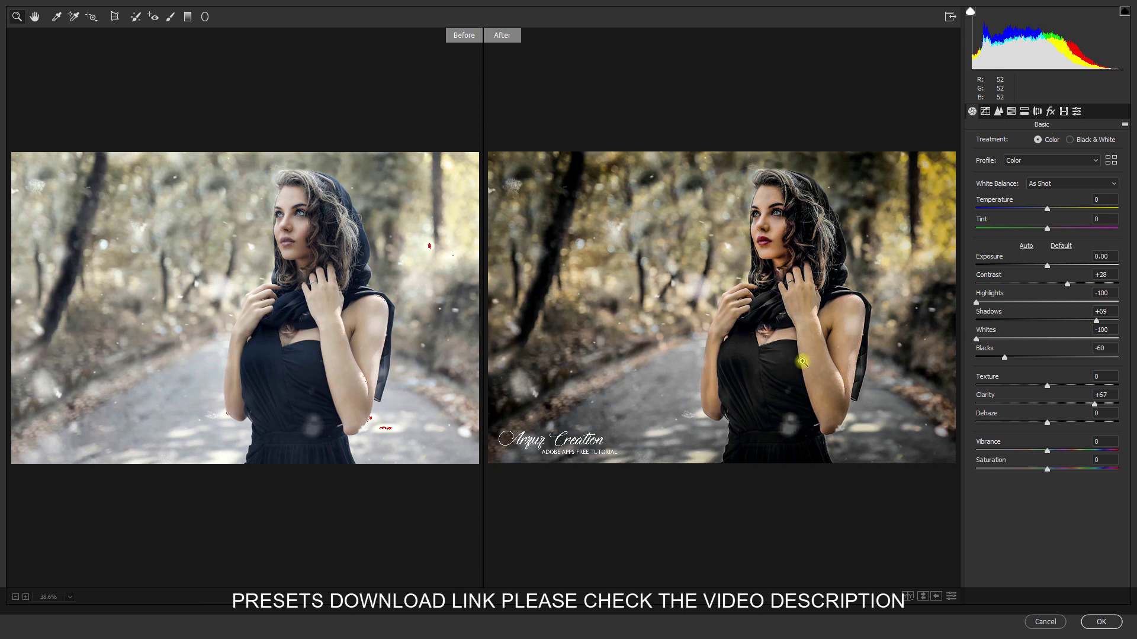
click(1099, 622)
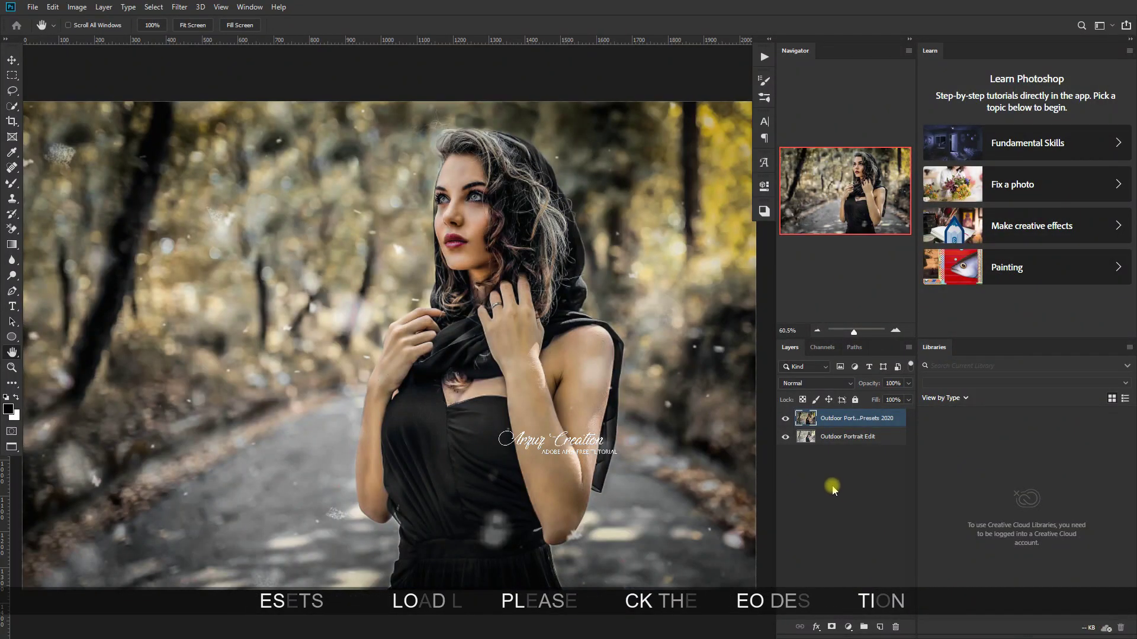
Toggle the graded top layer's visibility off and on twice to compare with the original
click(785, 419)
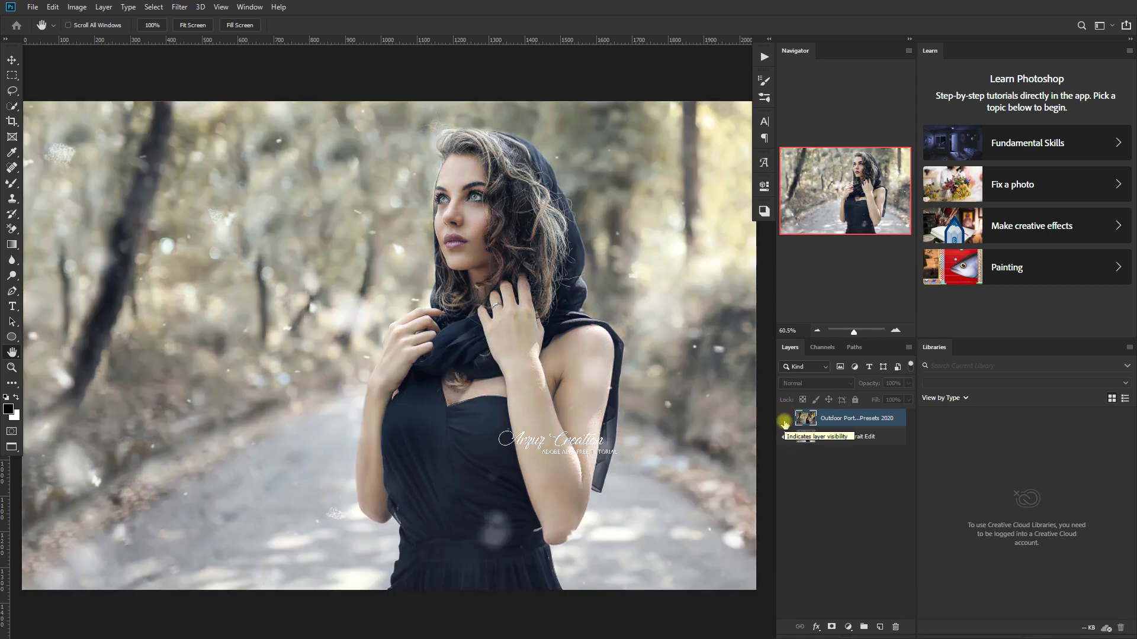
click(785, 419)
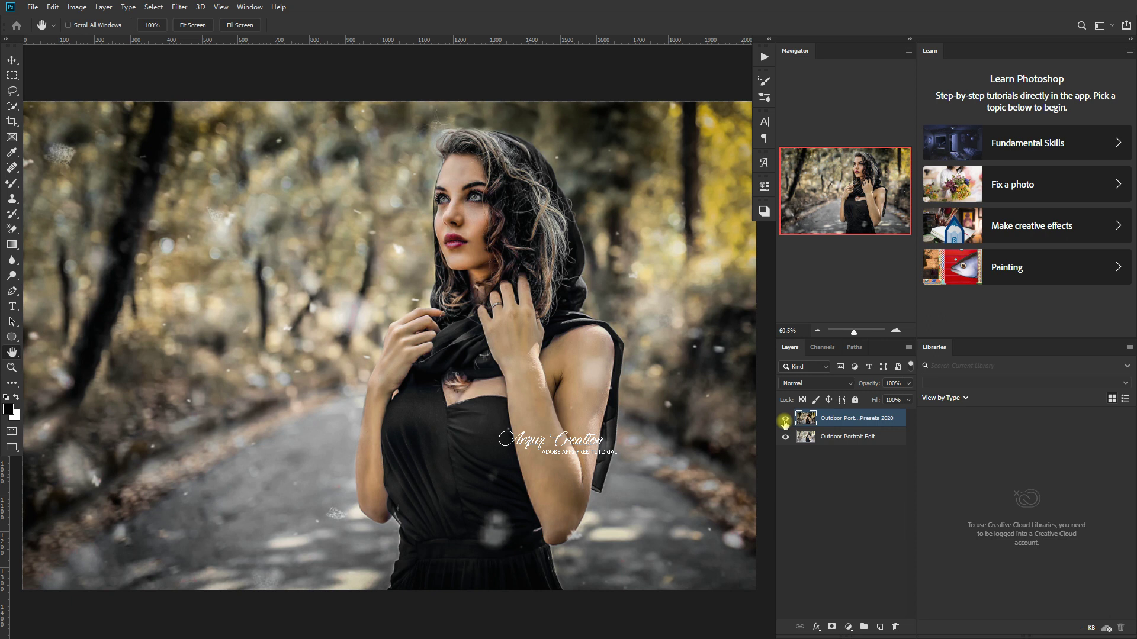
click(785, 420)
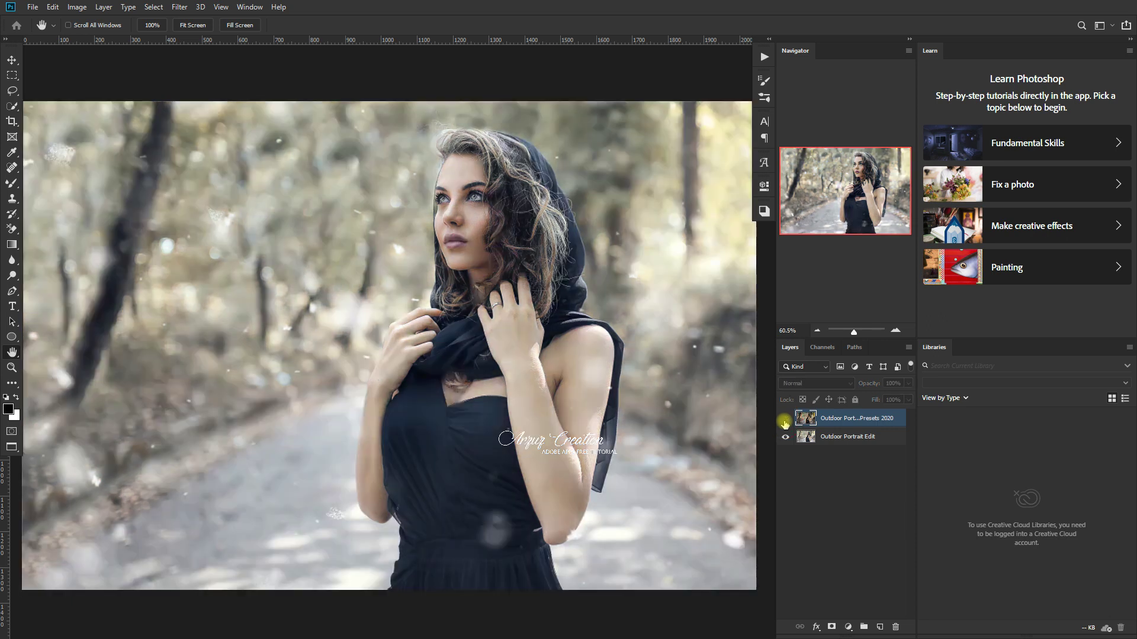
click(785, 421)
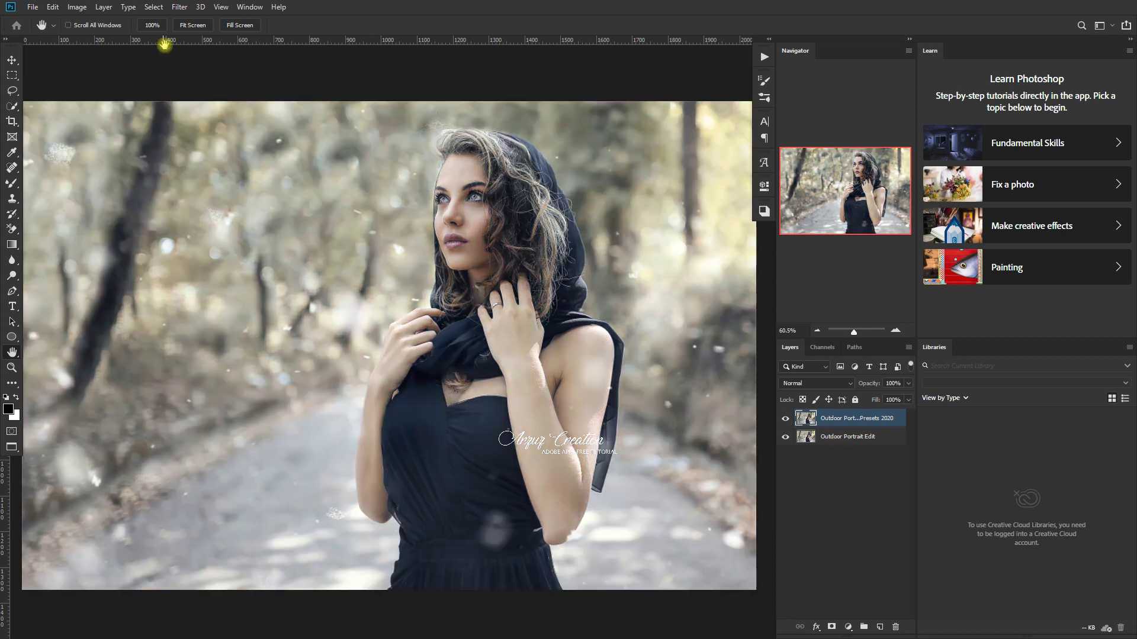
Reopen the Camera Raw Filter and load the New 1.xmp preset via Load Settings
click(180, 8)
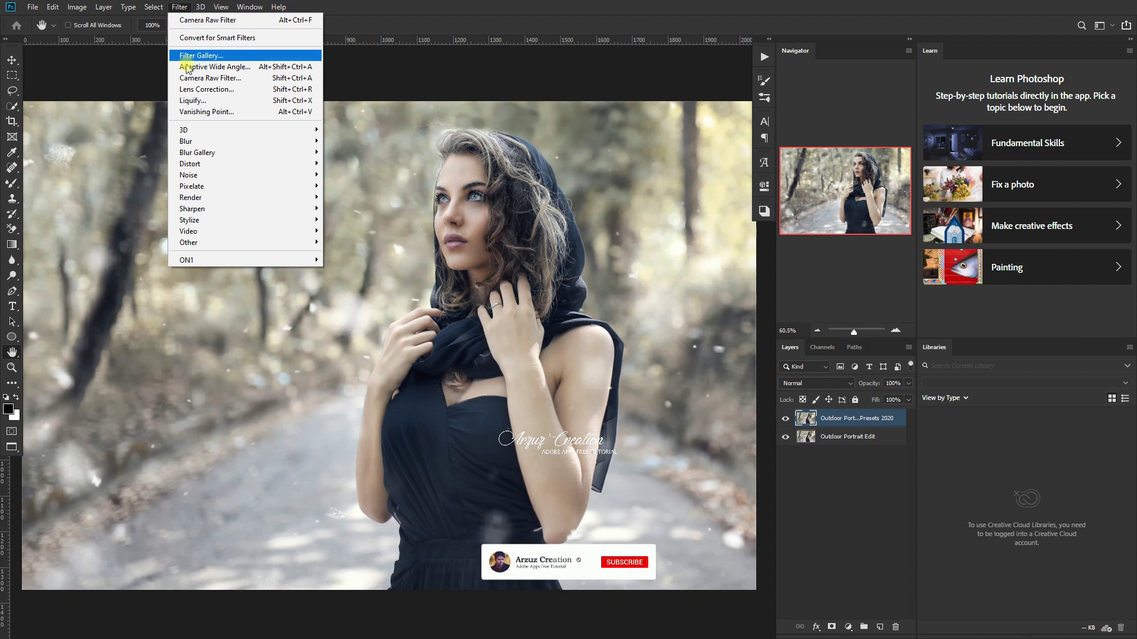
click(257, 78)
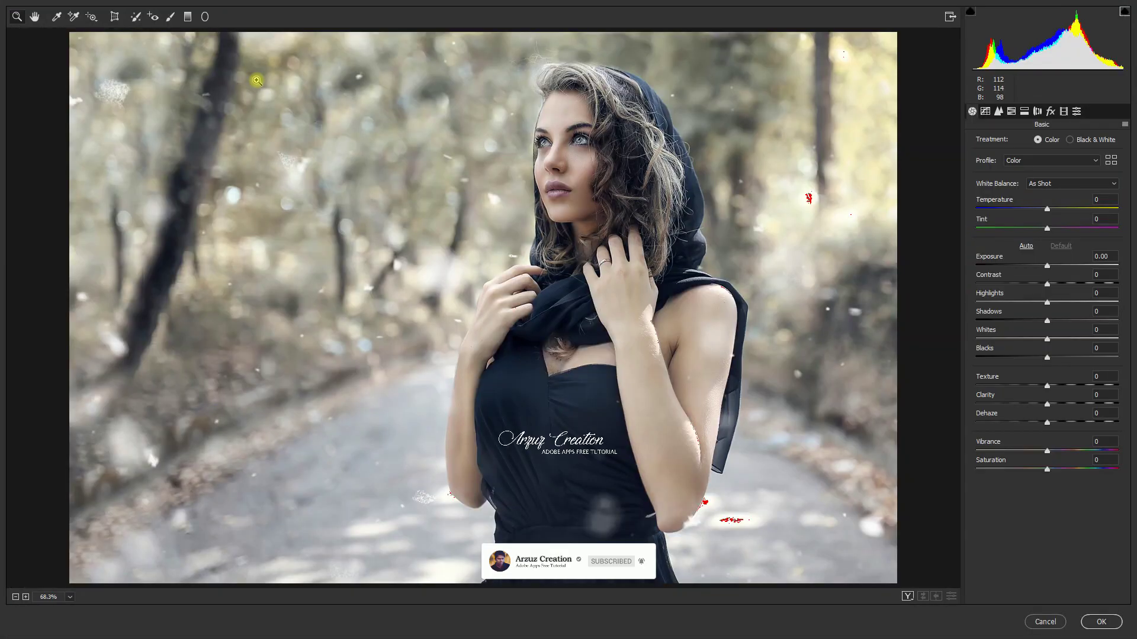
click(1125, 125)
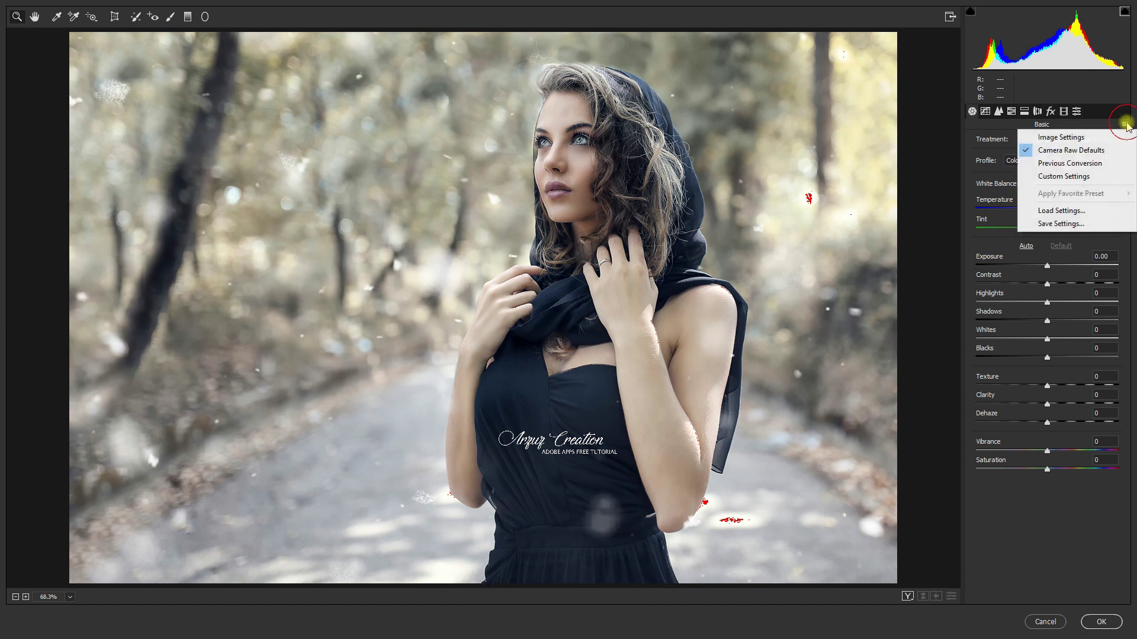
click(1101, 210)
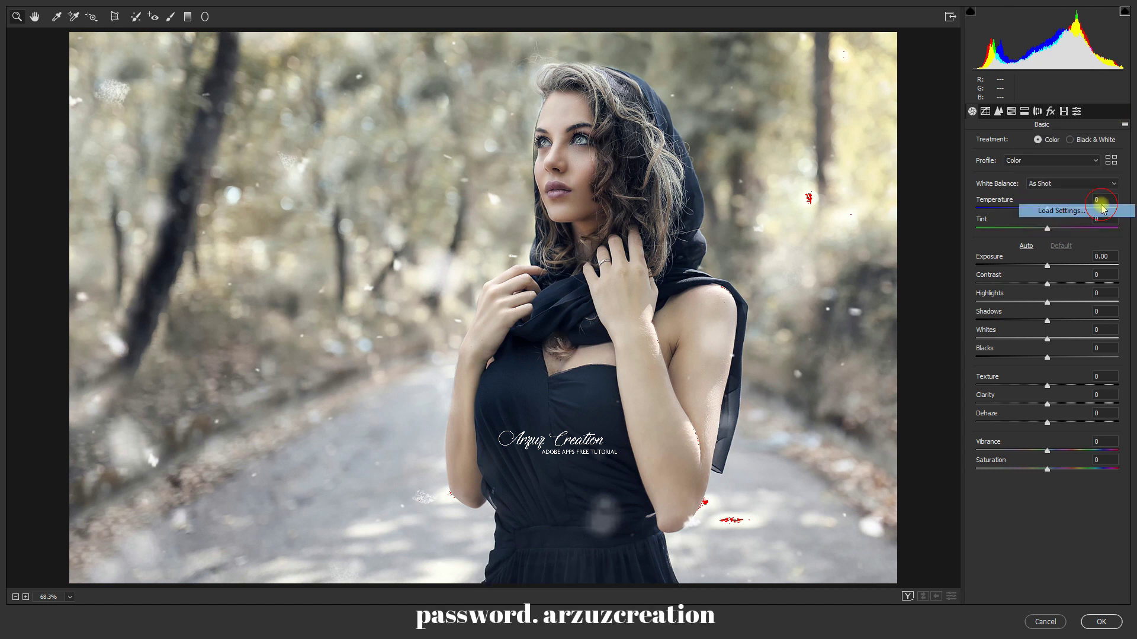
click(278, 183)
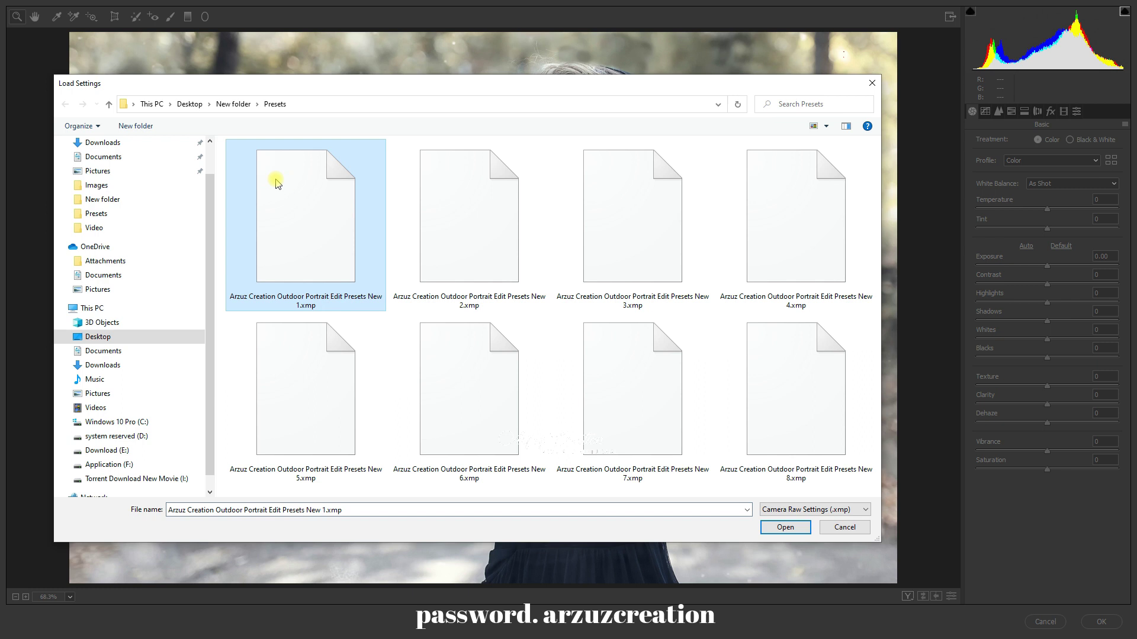
click(784, 526)
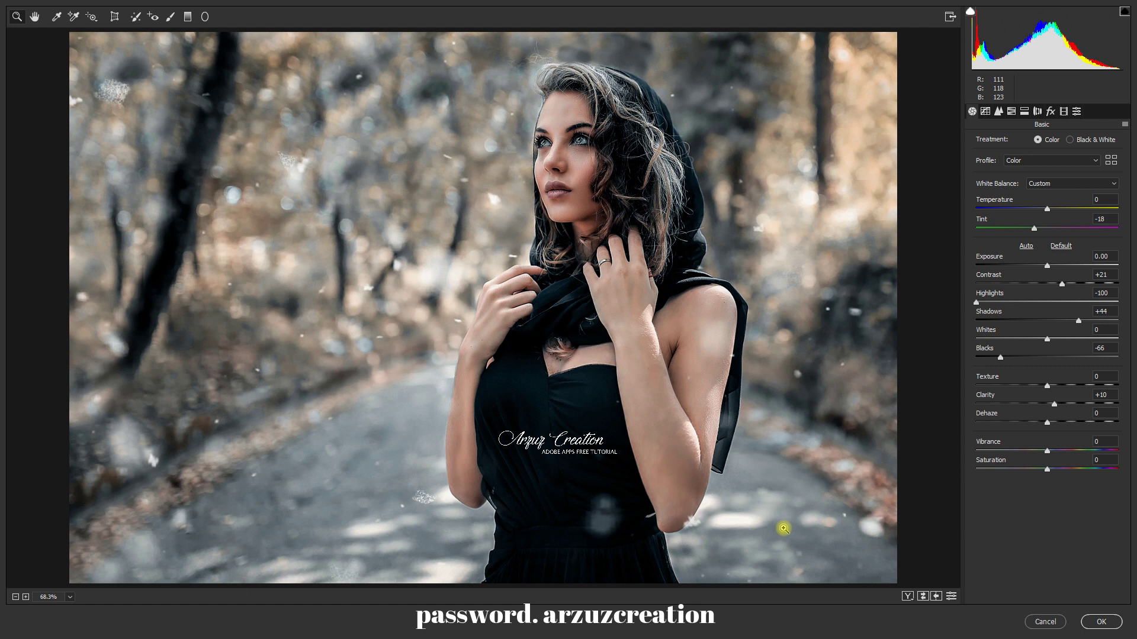
Show Before/After side by side, zoom the previews in, and reset the Basic settings to defaults
click(906, 596)
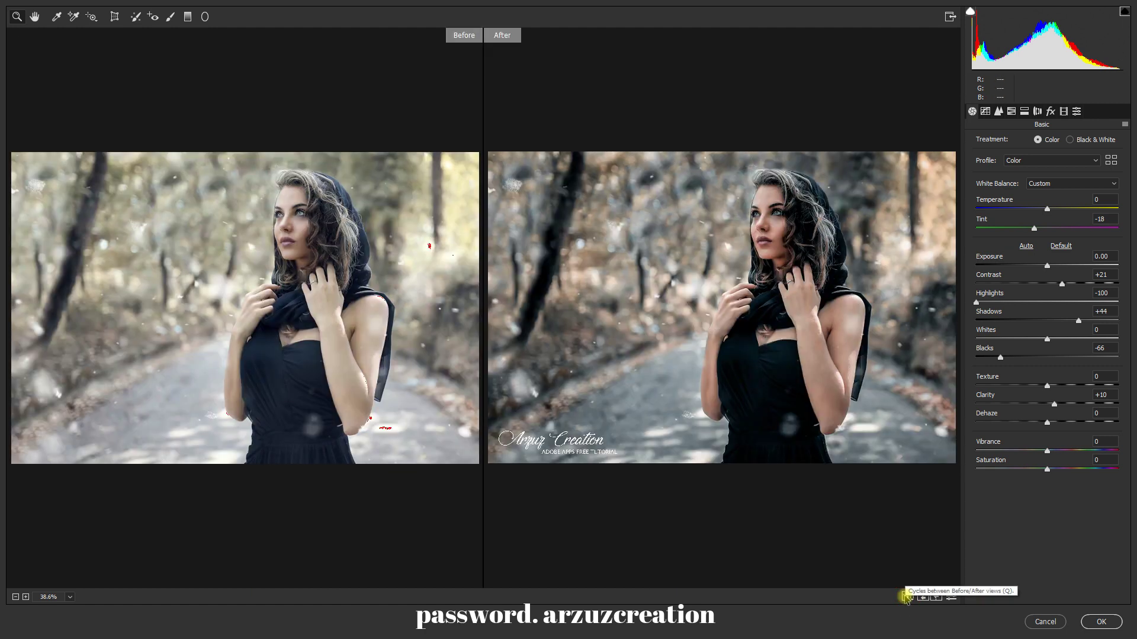
click(789, 278)
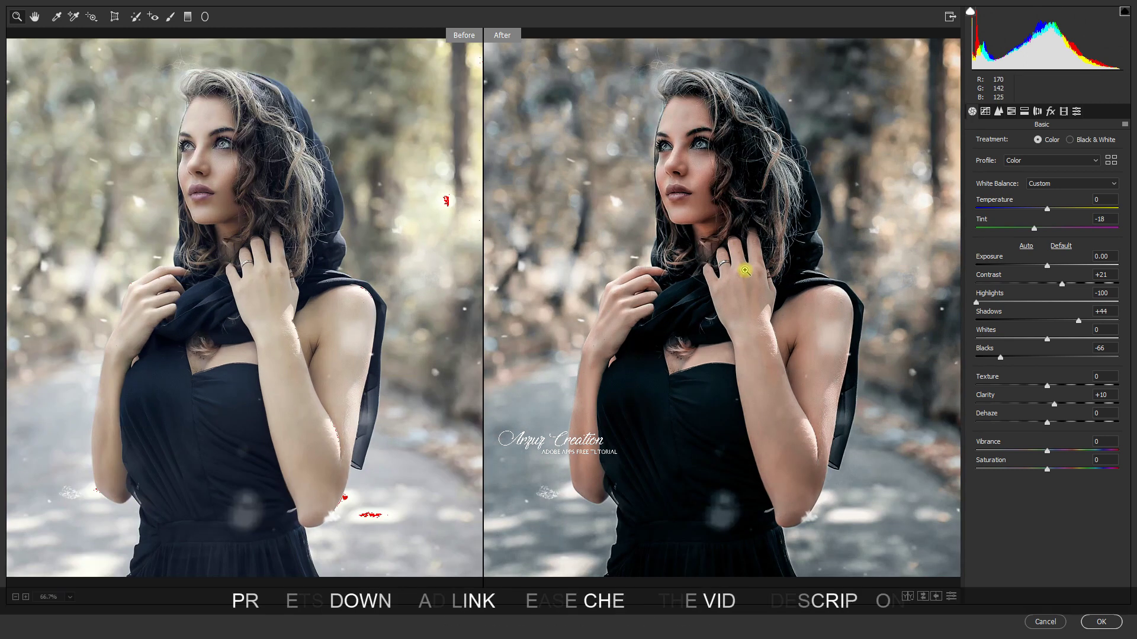
key(backslash)
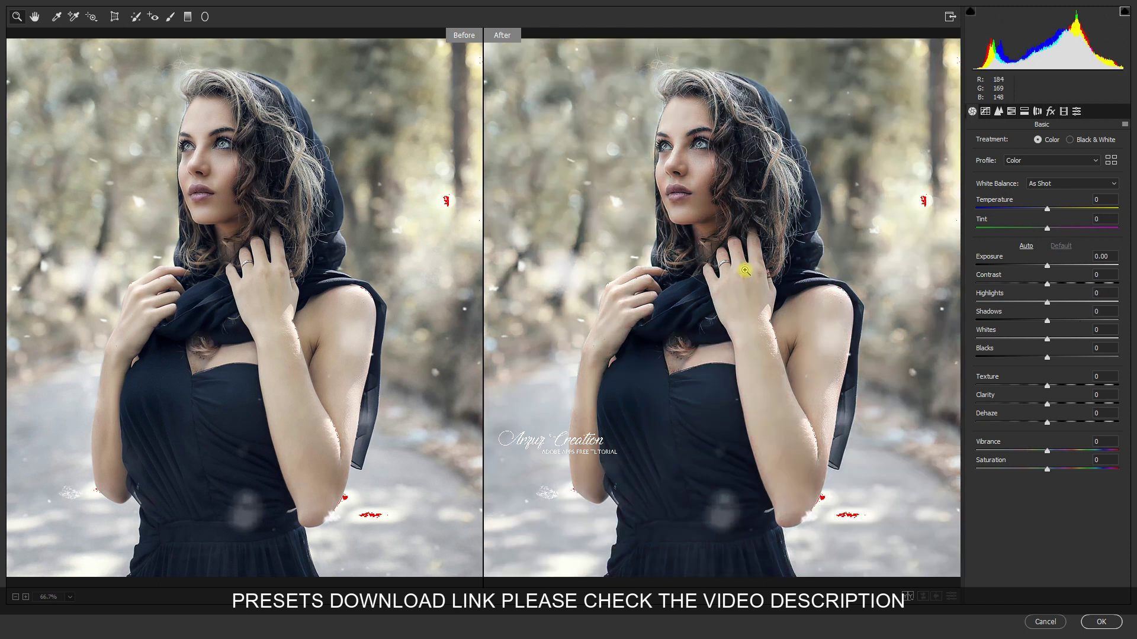
Load and review the New 2.xmp preset, then reset and reopen the preset chooser on the Presets folder
click(1124, 124)
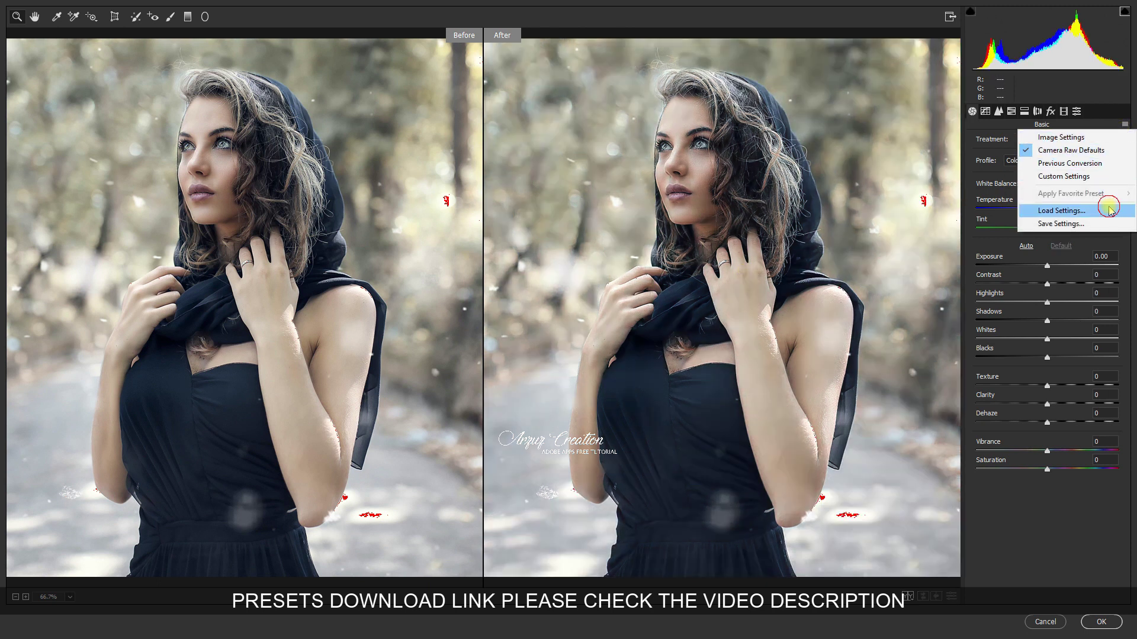
click(1109, 210)
click(523, 237)
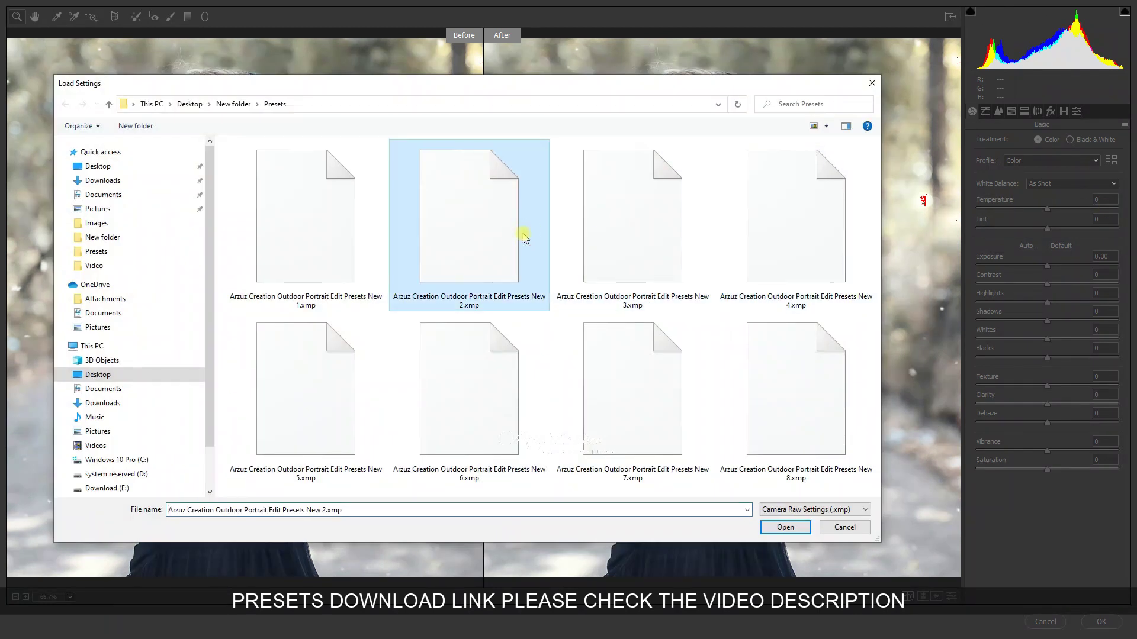
click(784, 527)
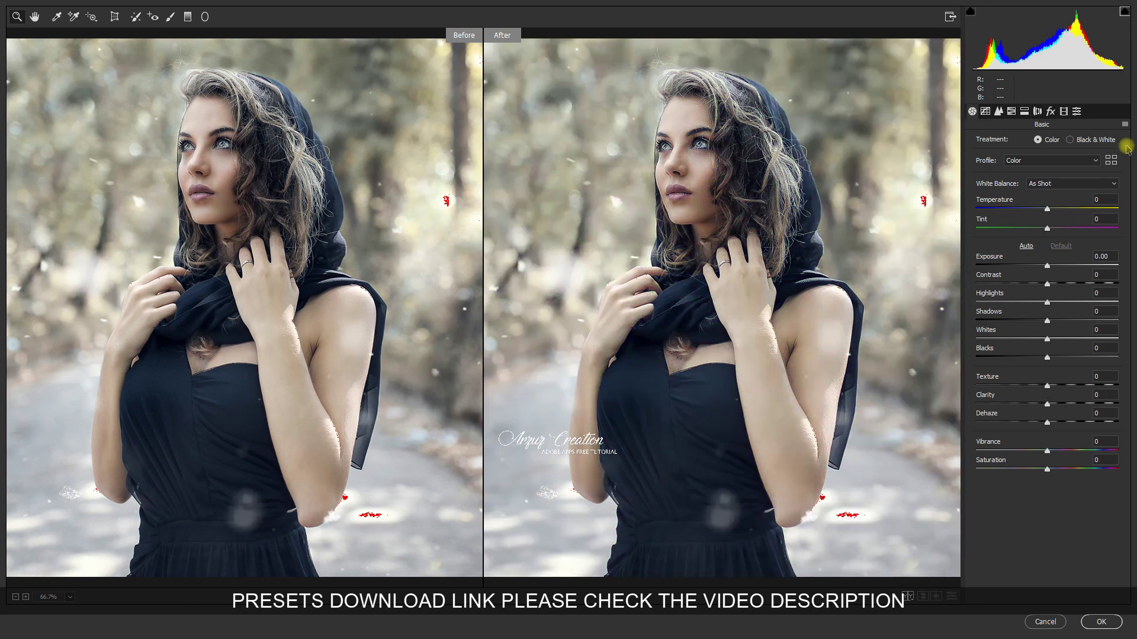
click(1125, 124)
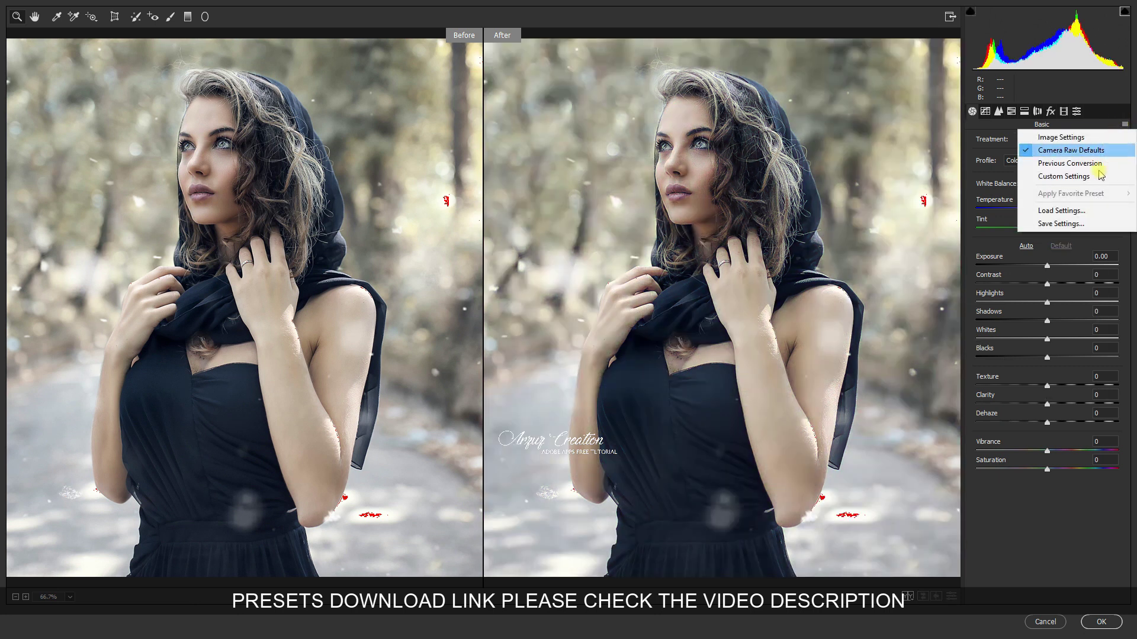
click(1060, 210)
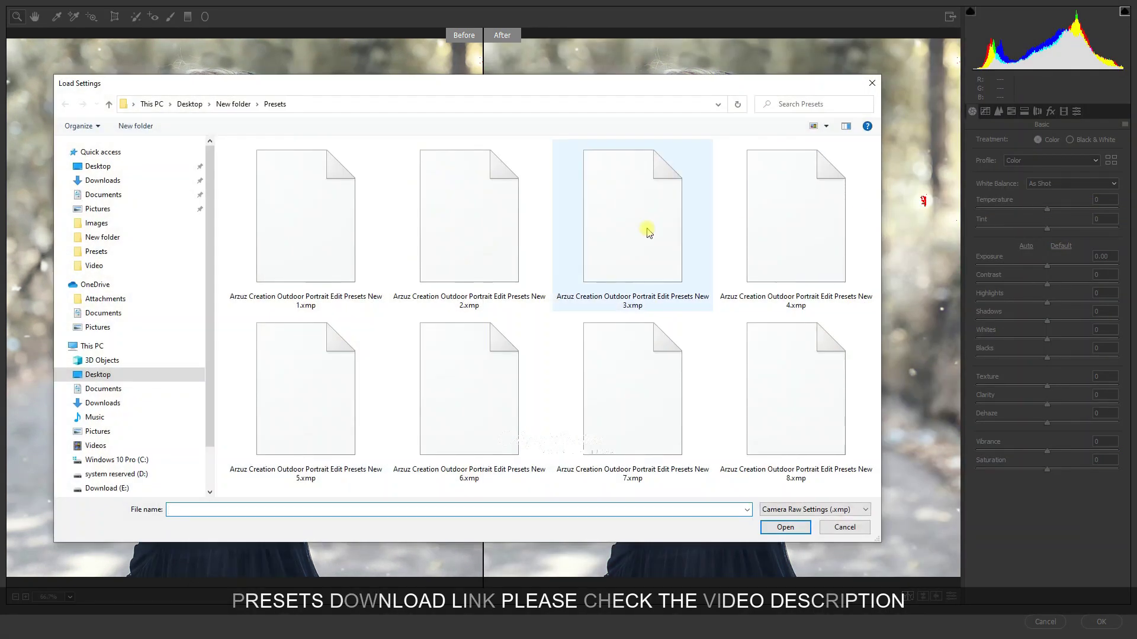
Apply the New 3.xmp preset and enlarge the before/after previews
click(647, 230)
click(776, 527)
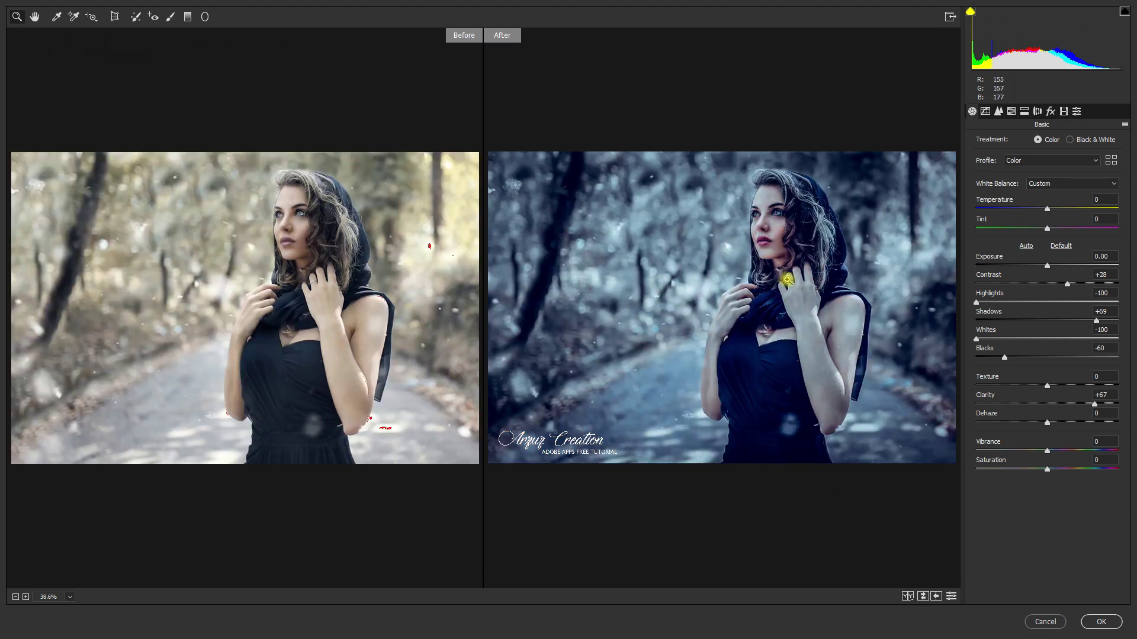
click(786, 278)
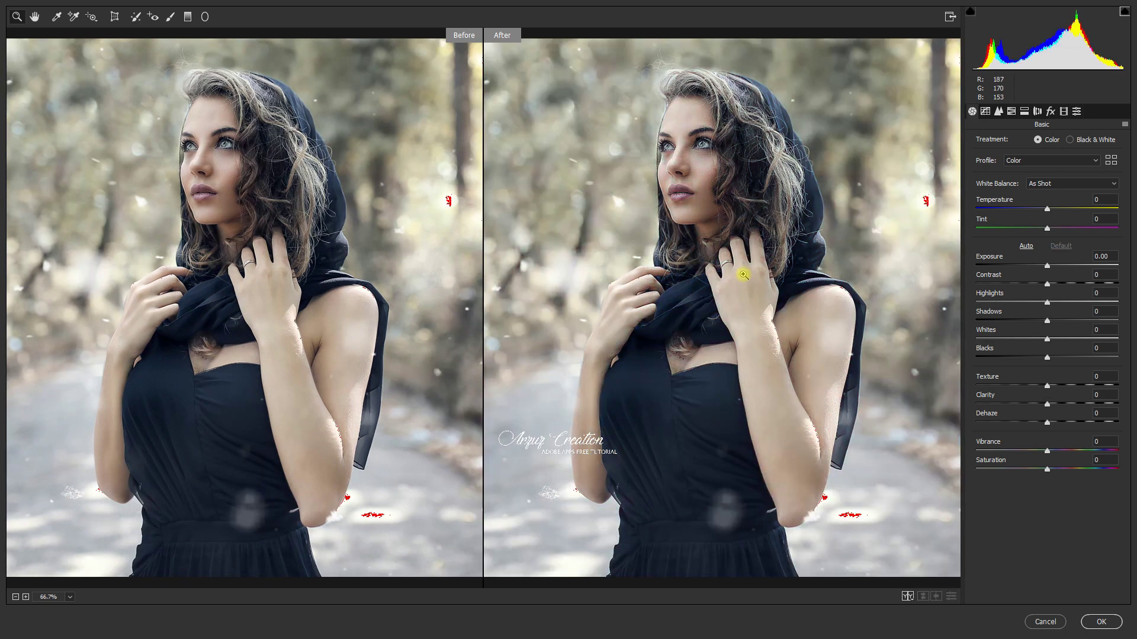
Reset, apply the cool blue New 4.xmp preset (Clarity +67), and zoom the previews in
click(1124, 125)
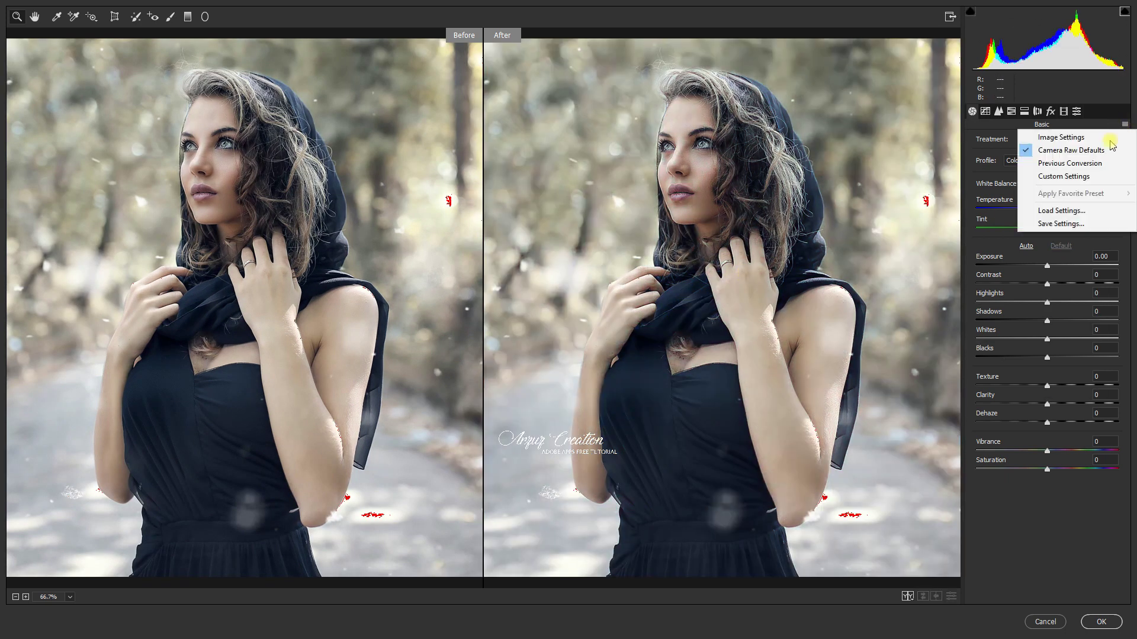
click(1092, 211)
click(810, 218)
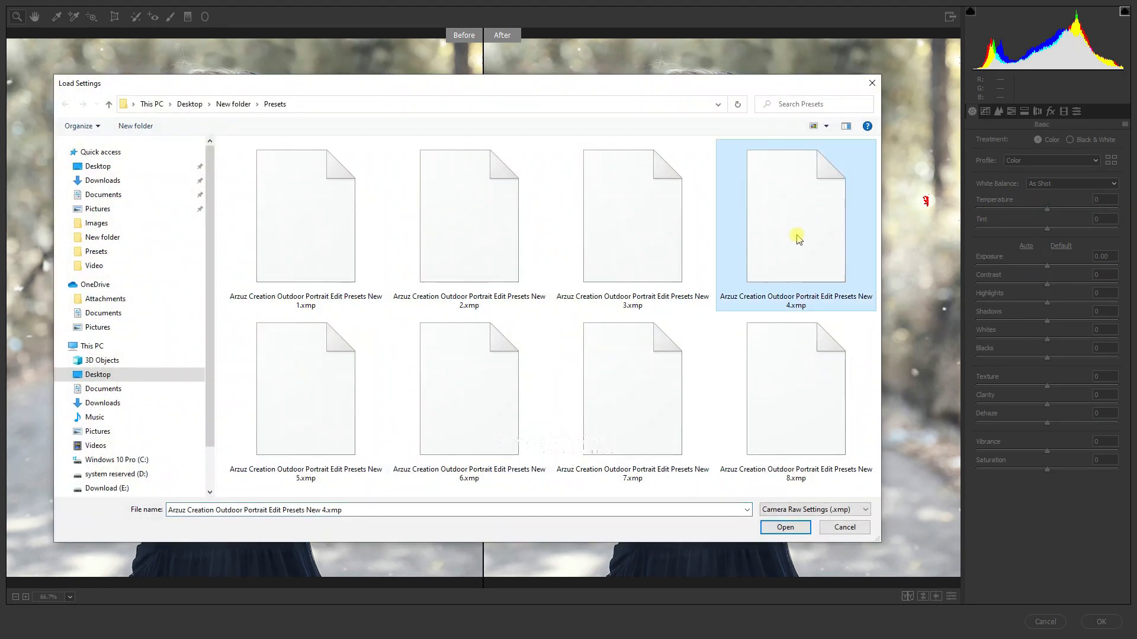
click(785, 527)
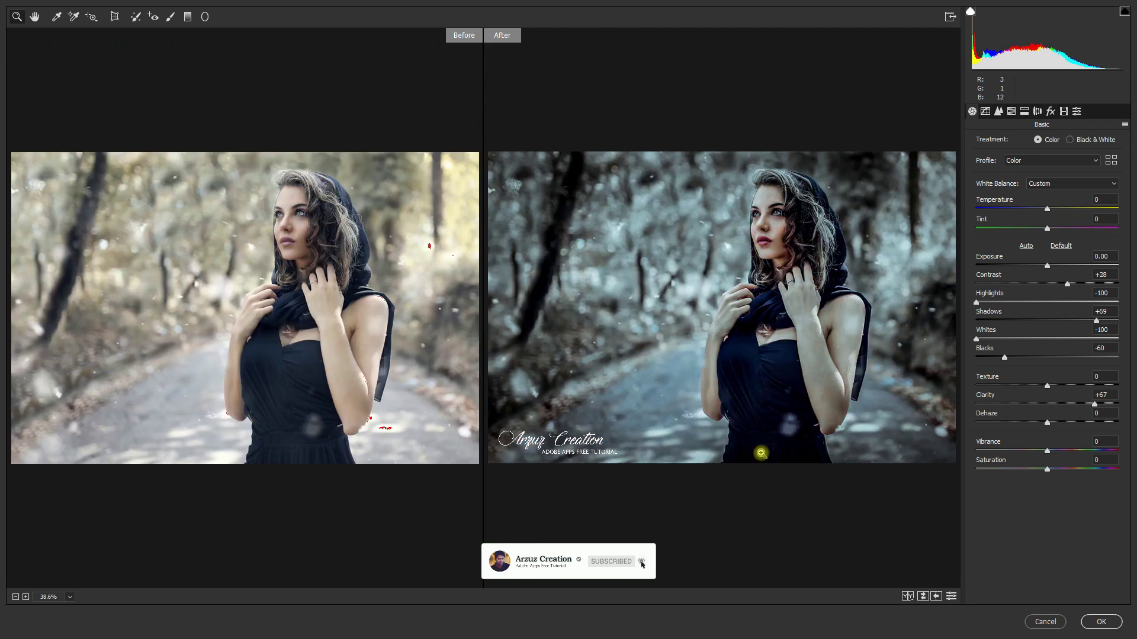
click(788, 278)
click(742, 287)
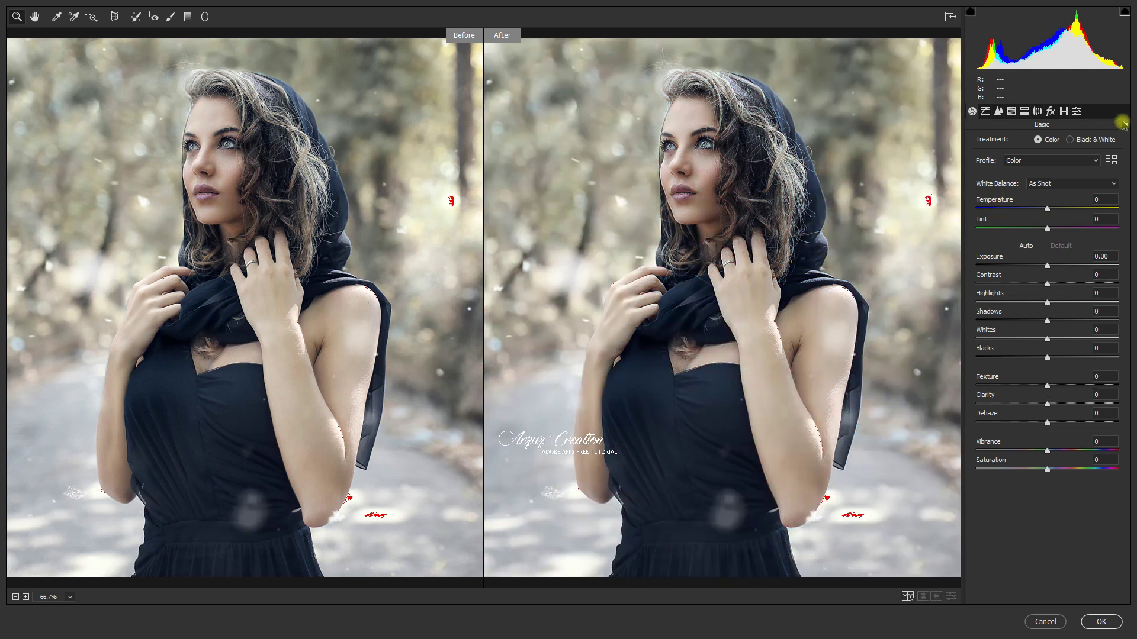
Reset and apply the New 5.xmp preset, then zoom the previews in around her hands
click(1124, 124)
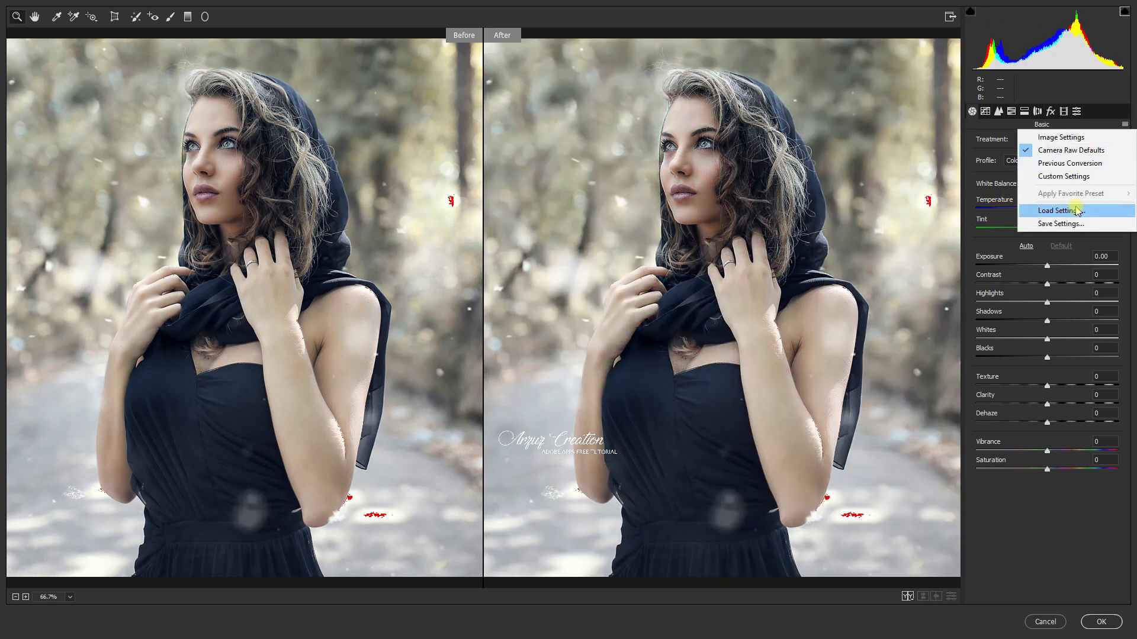
click(1058, 211)
click(308, 379)
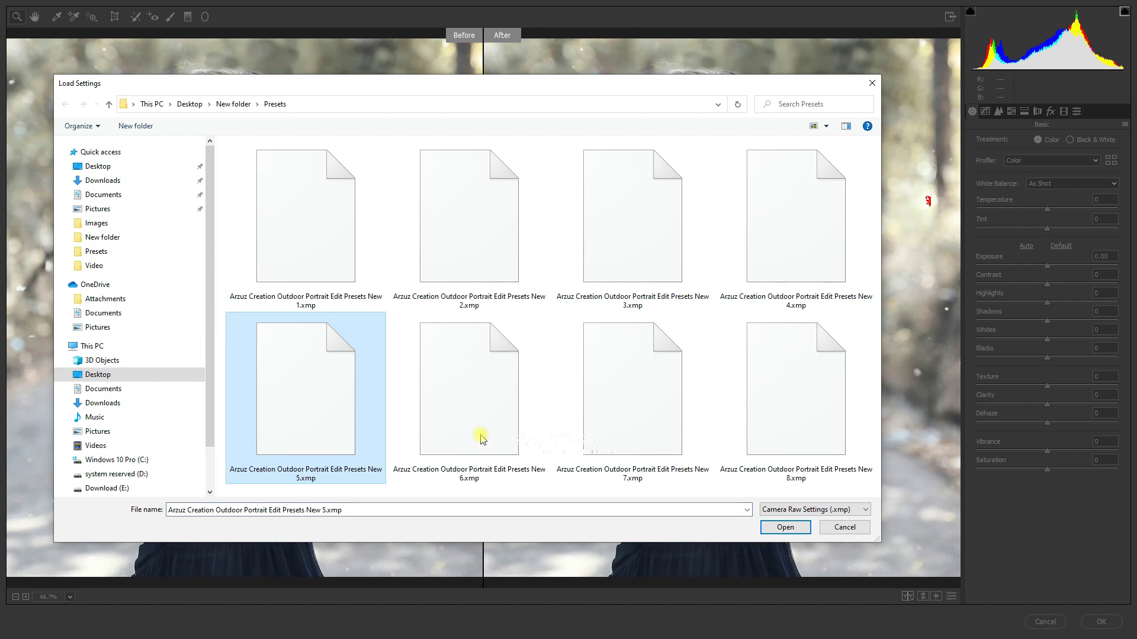
click(779, 529)
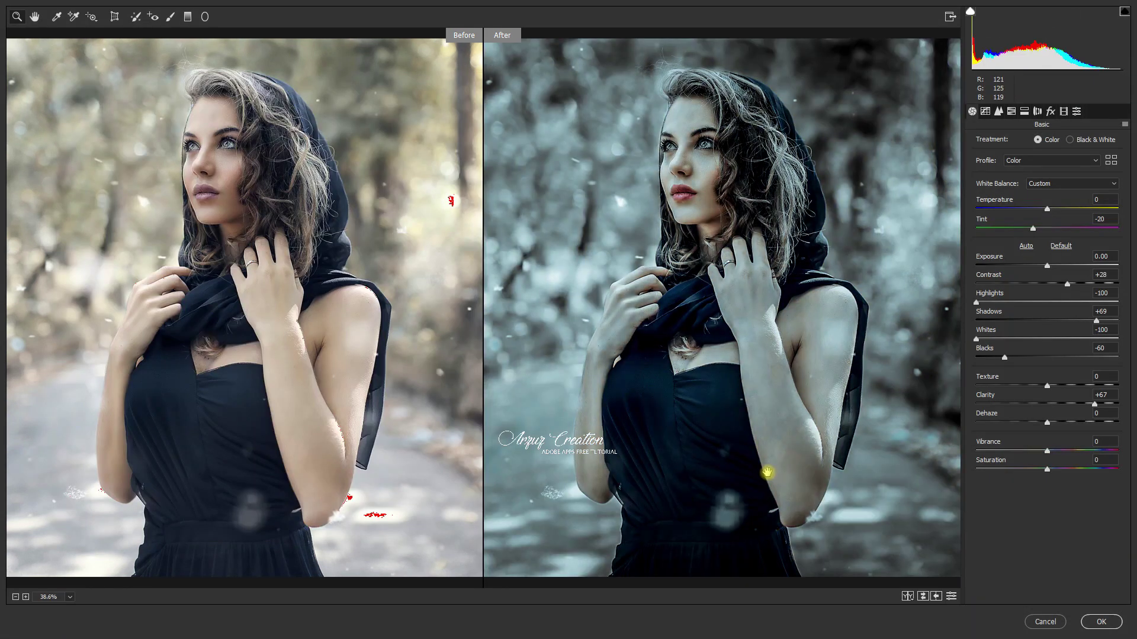
key(ctrl+0)
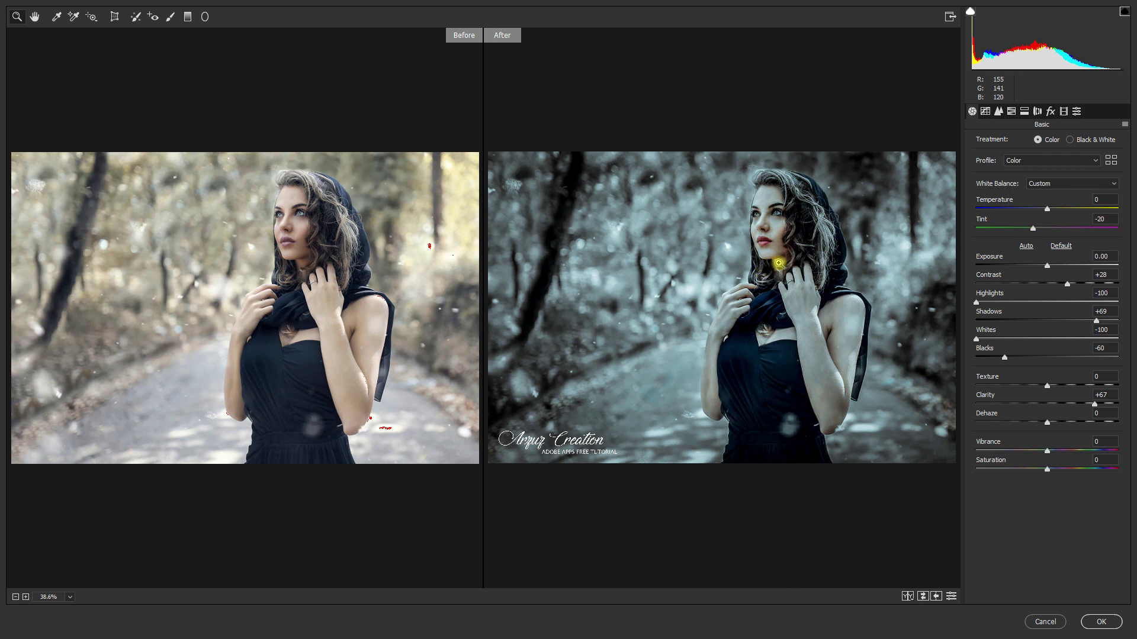
click(779, 263)
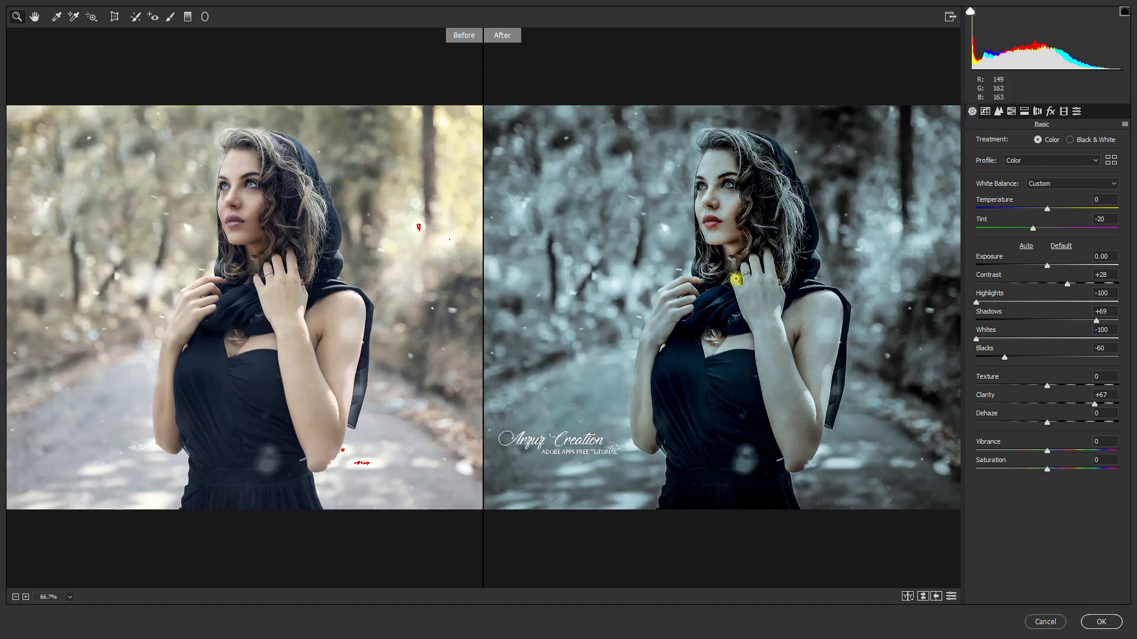
click(736, 279)
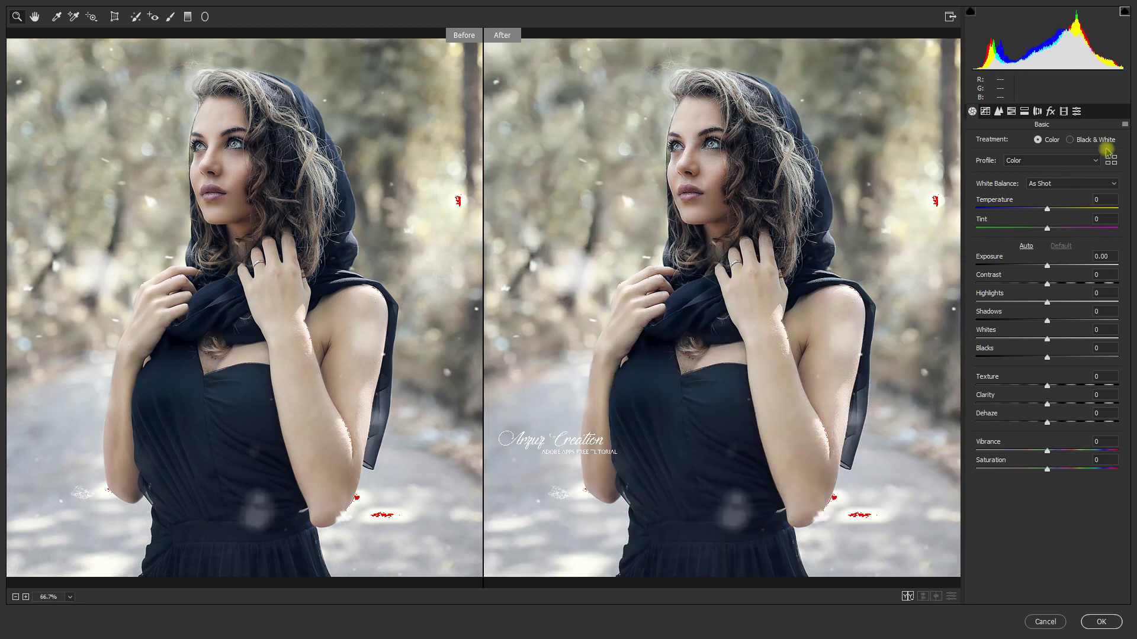
Reset and apply New 6.xmp (Tint −20, Contrast +28, Shadows +69, Blacks −60), zooming in on the woman
click(1124, 124)
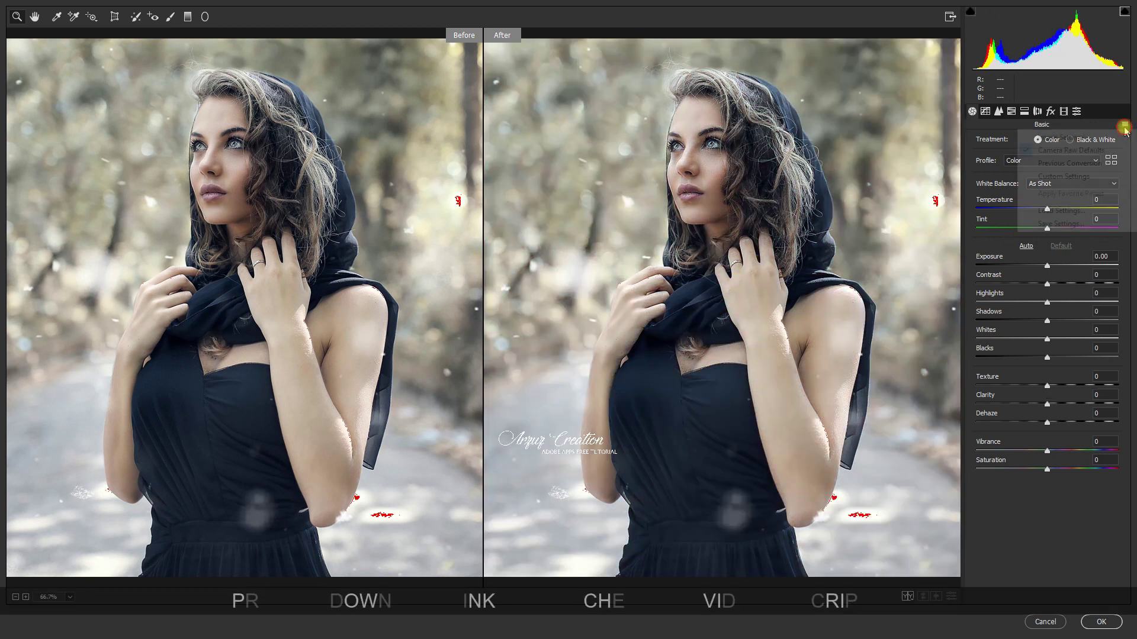
click(1074, 210)
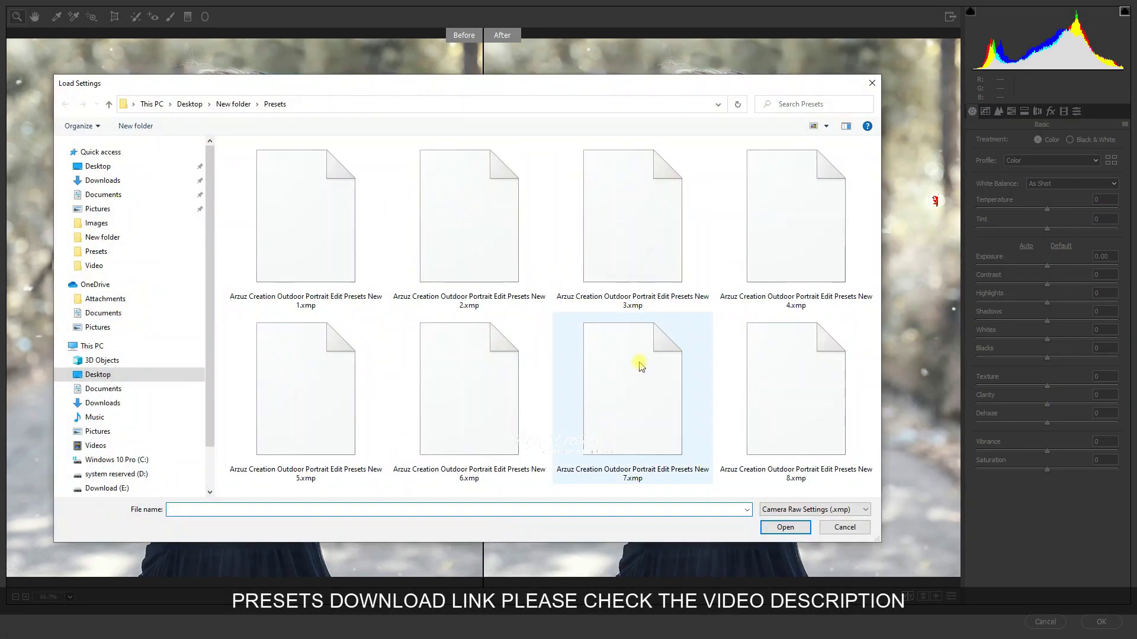
click(526, 391)
click(775, 527)
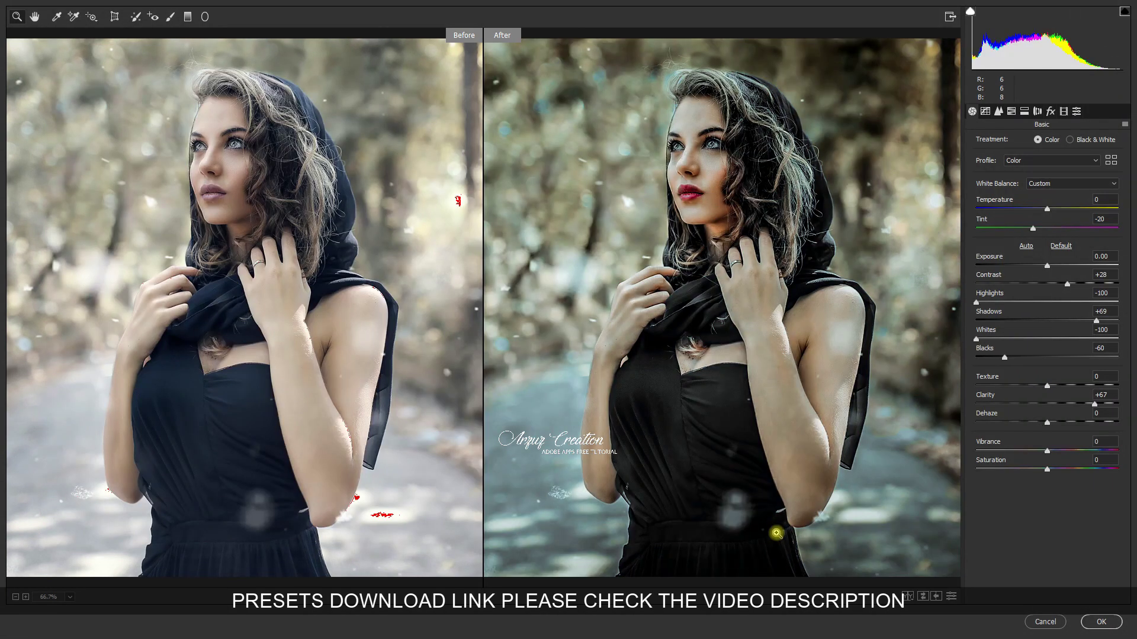
drag(775, 533, 777, 534)
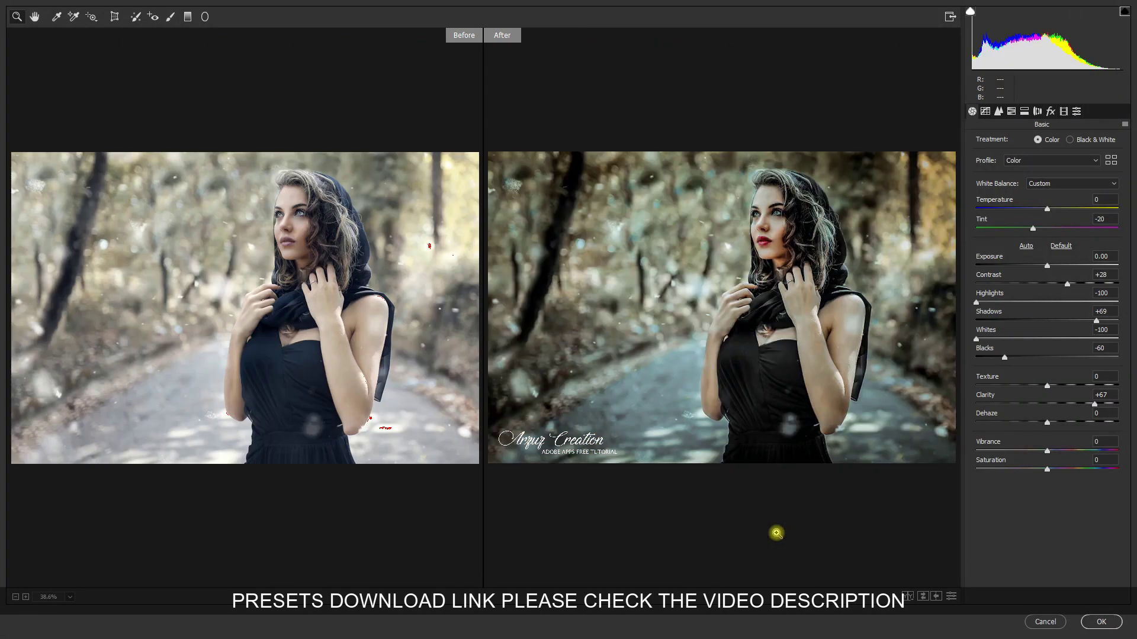
click(777, 296)
click(732, 307)
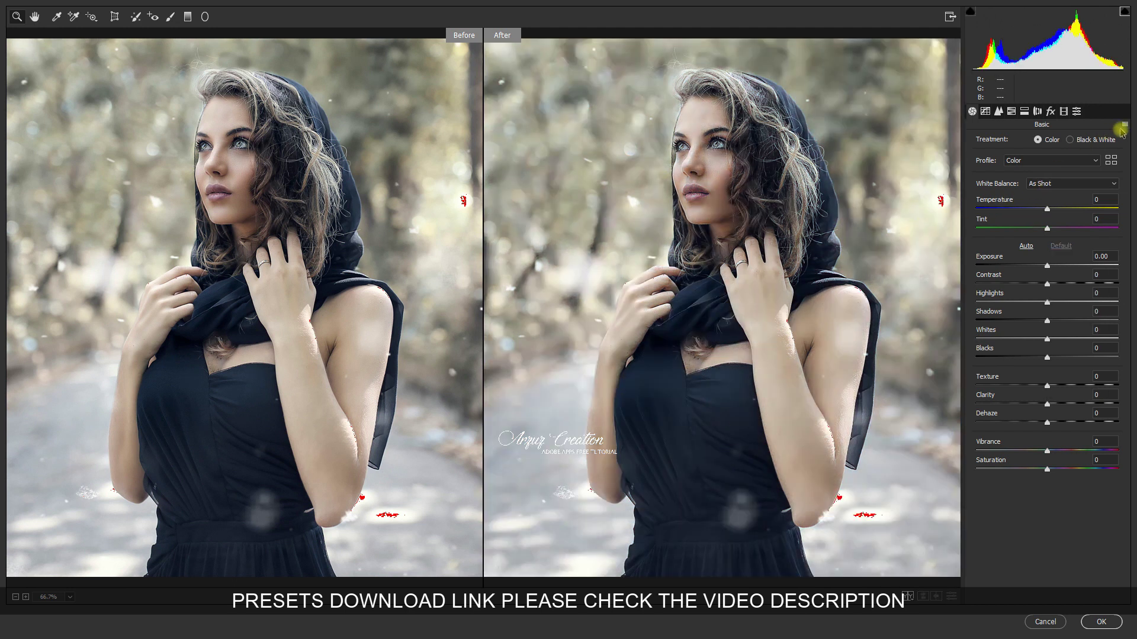
Reset and apply the New 8.xmp preset, zooming in on her hair, neck and hand
click(1124, 125)
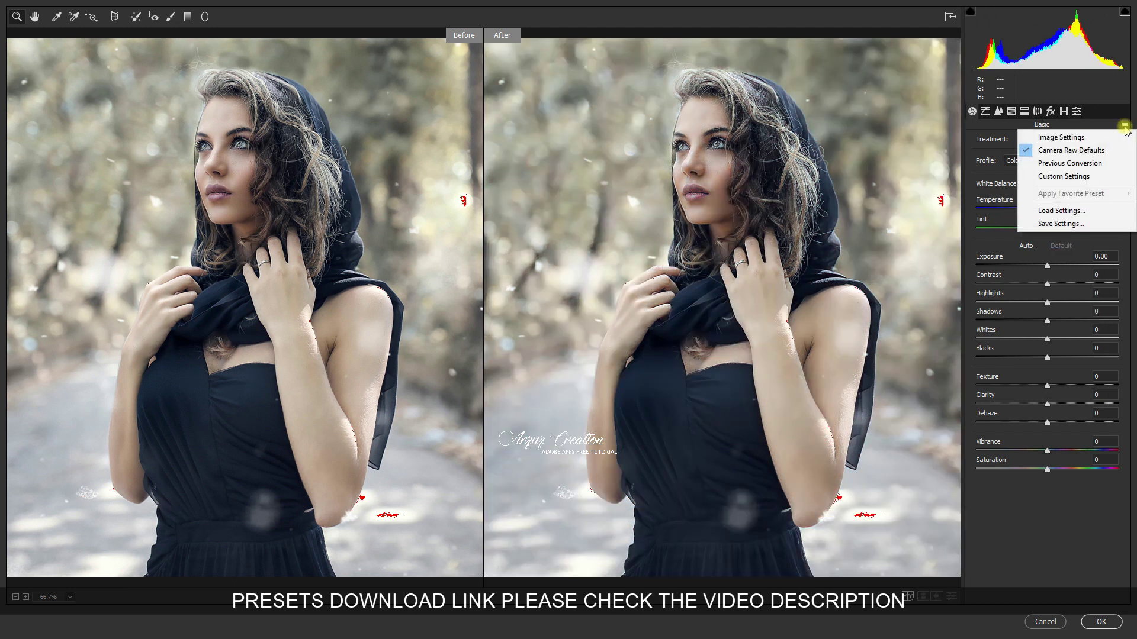
click(1091, 211)
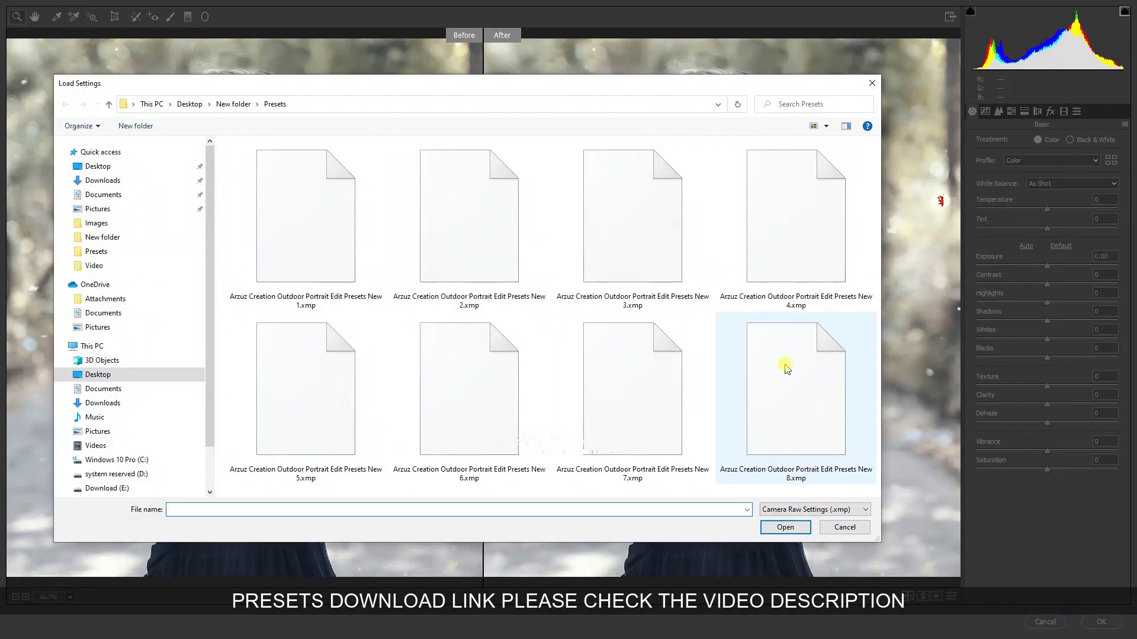
click(787, 368)
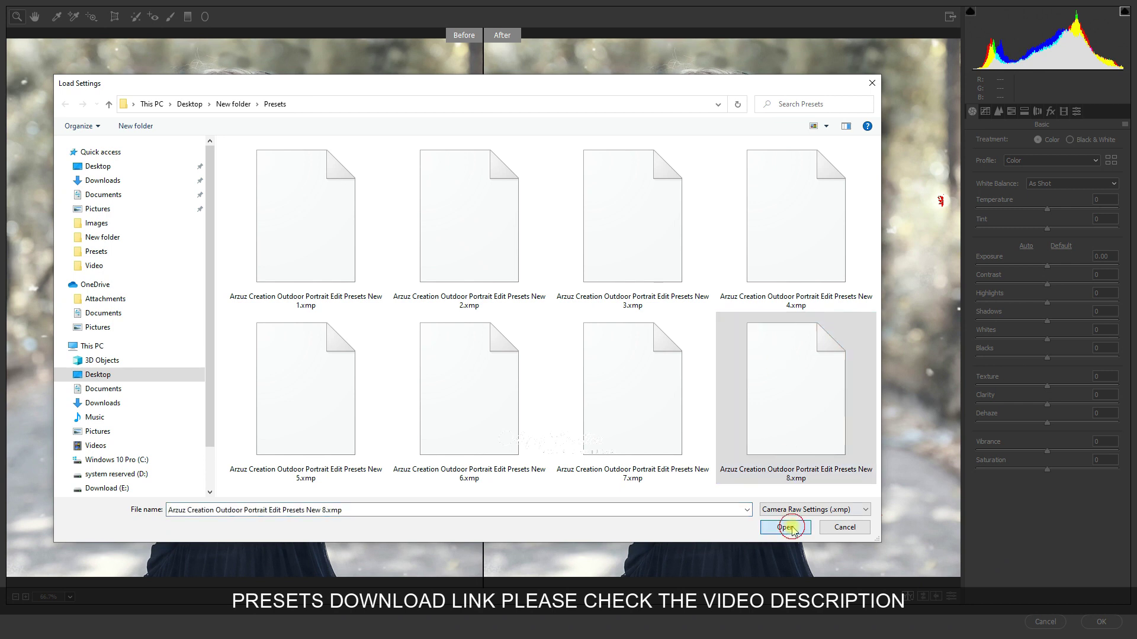
click(785, 526)
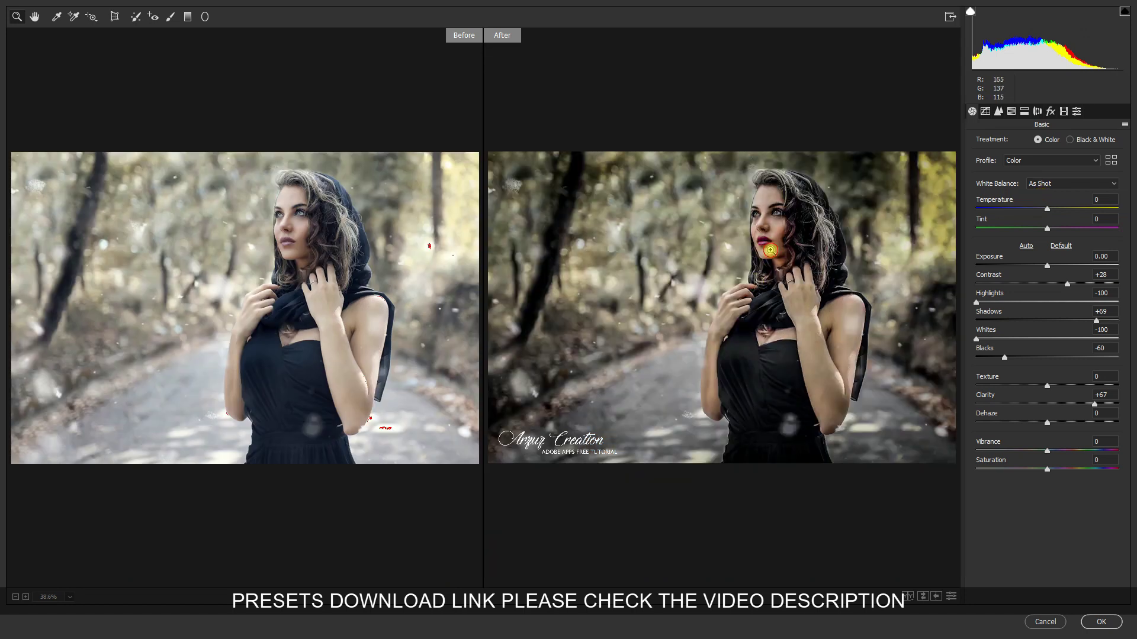
click(770, 250)
click(731, 255)
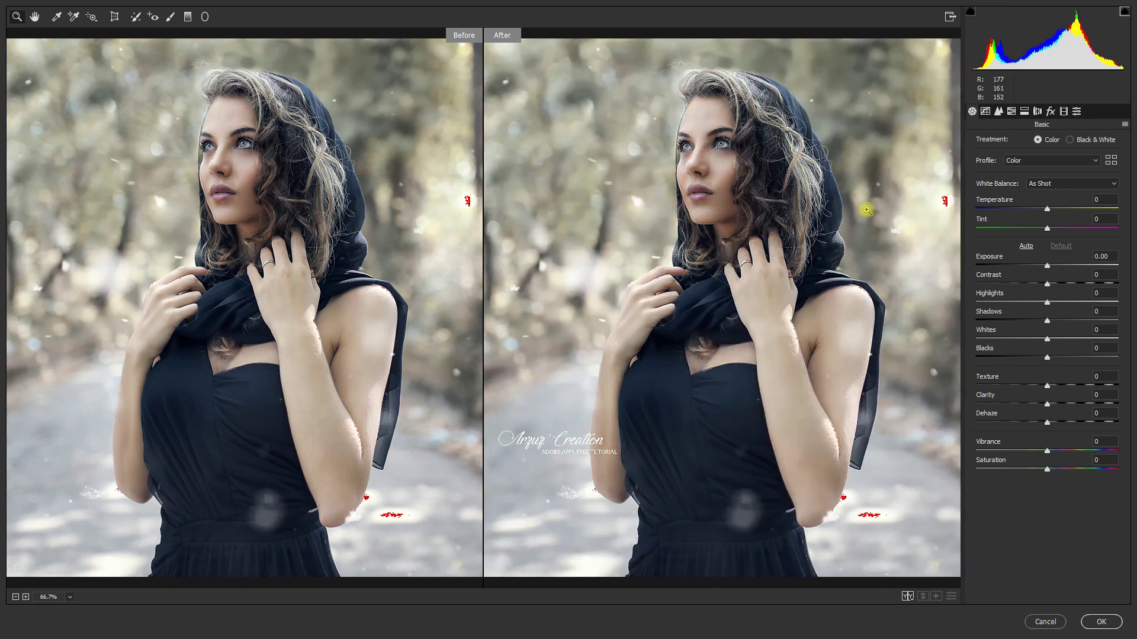
Reset and apply the warm golden New 7.xmp preset, then zoom the previews to compare
click(1124, 124)
click(1087, 210)
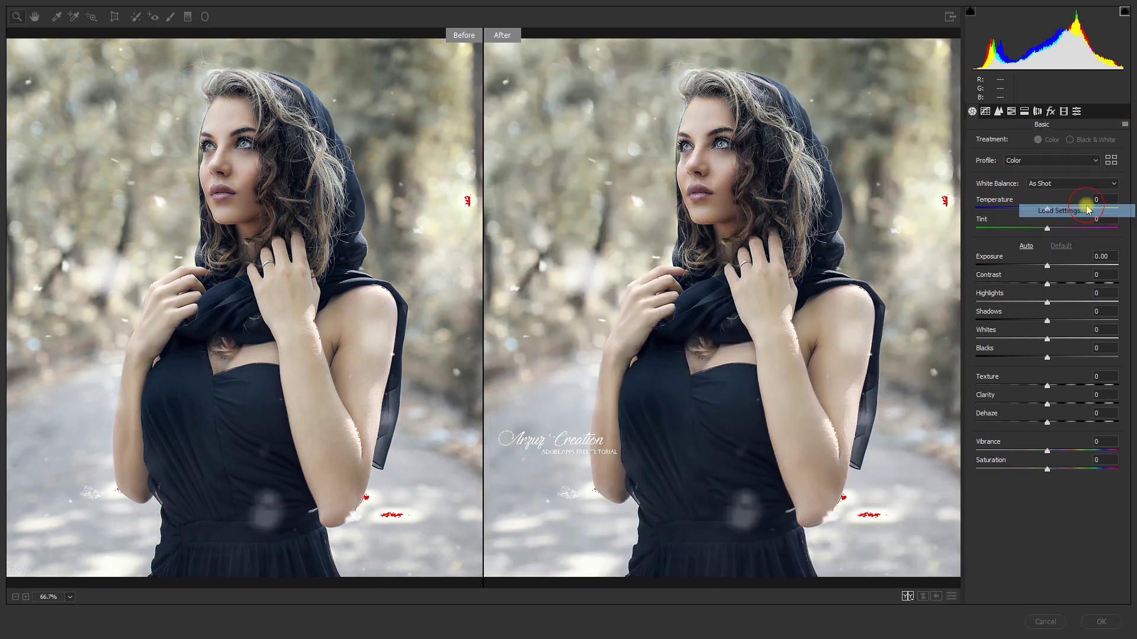
click(628, 366)
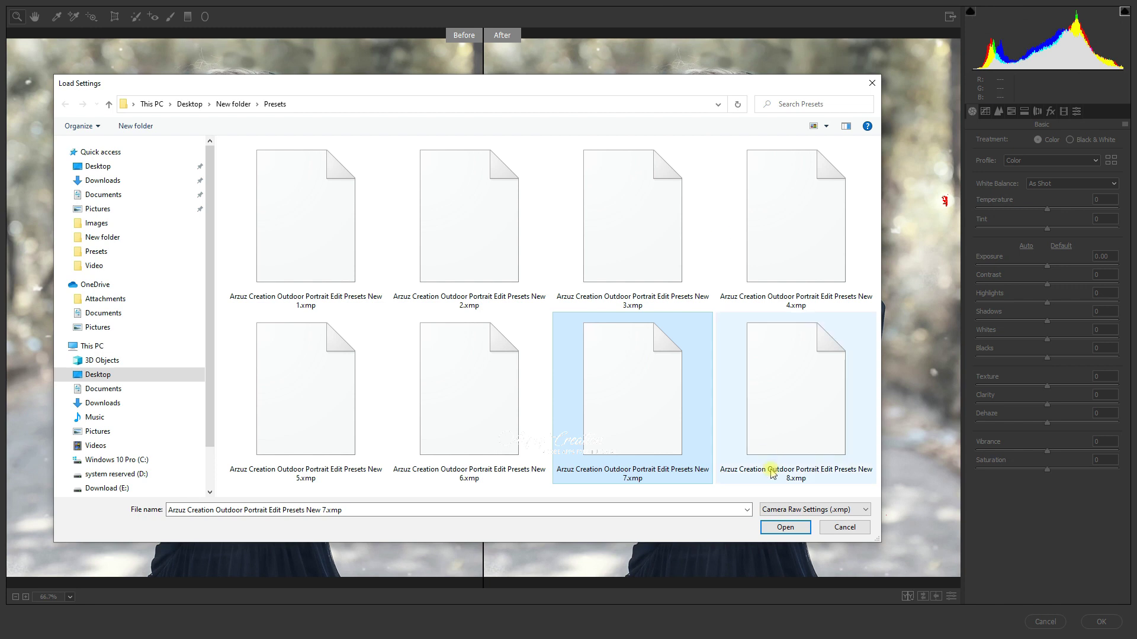
click(770, 525)
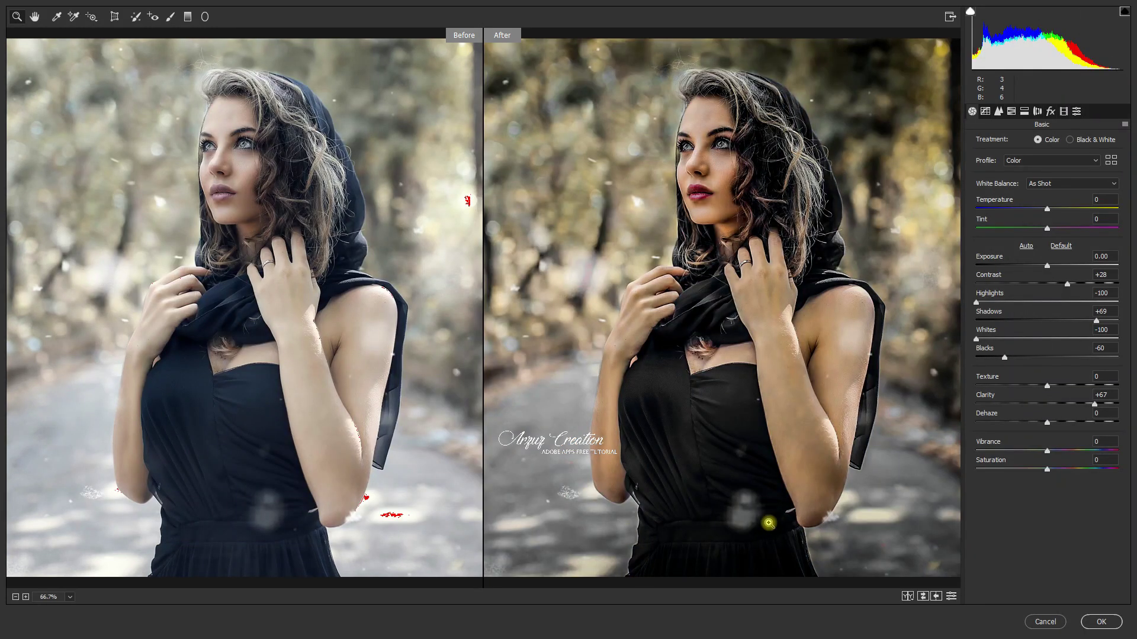
key(ctrl+0)
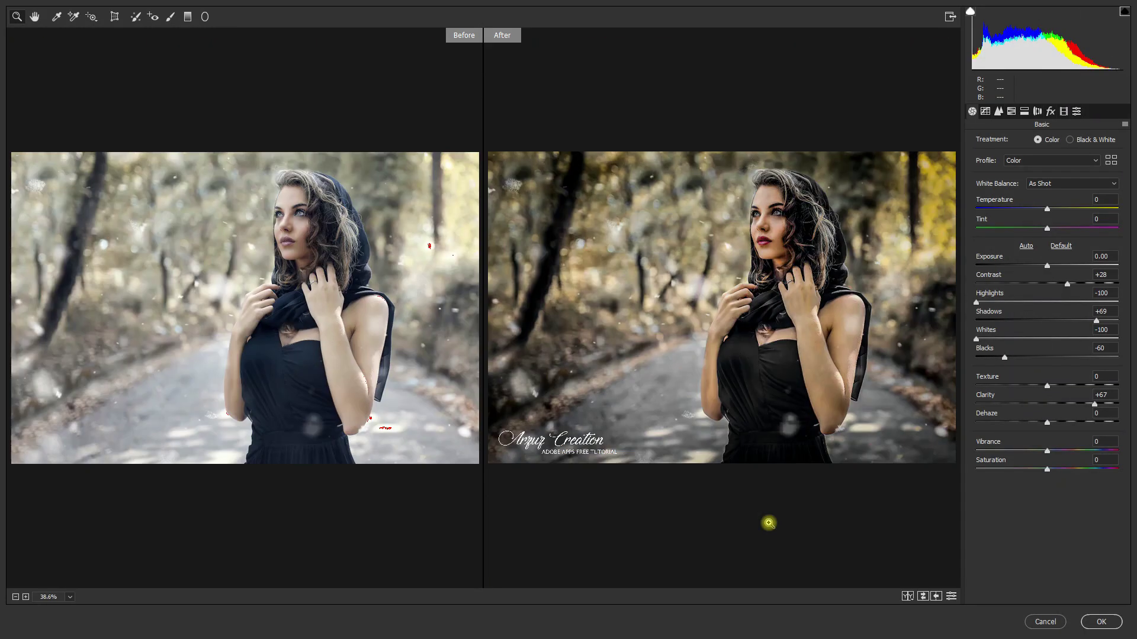
click(777, 293)
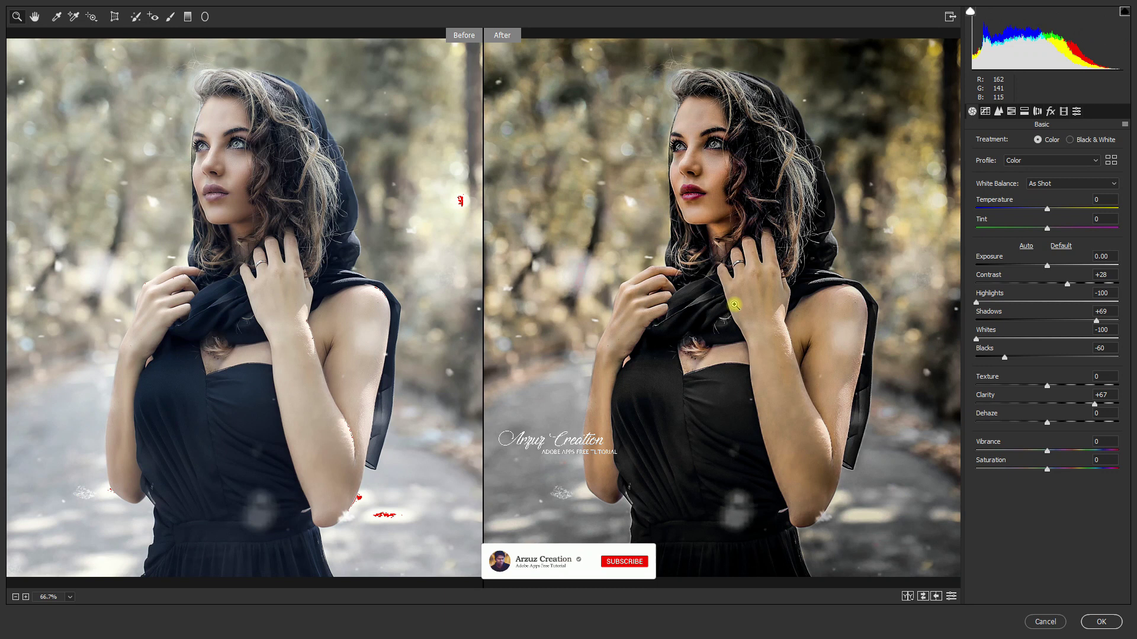
Commit the golden seventh-preset grade as a layer and toggle its visibility against the original, leaving it shown
click(1100, 619)
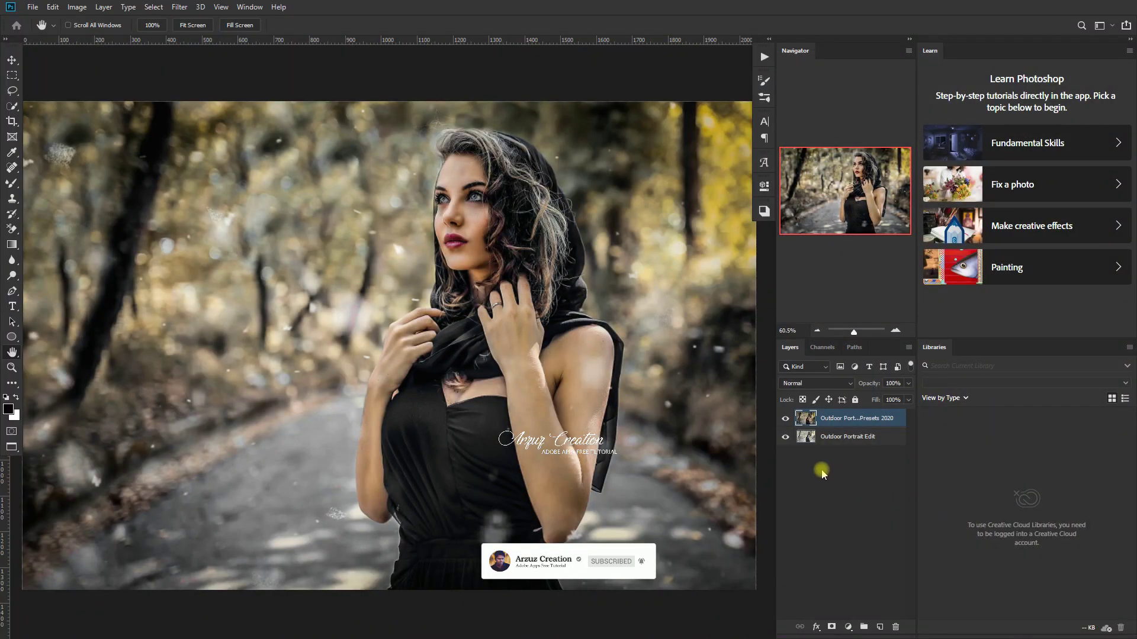
click(785, 419)
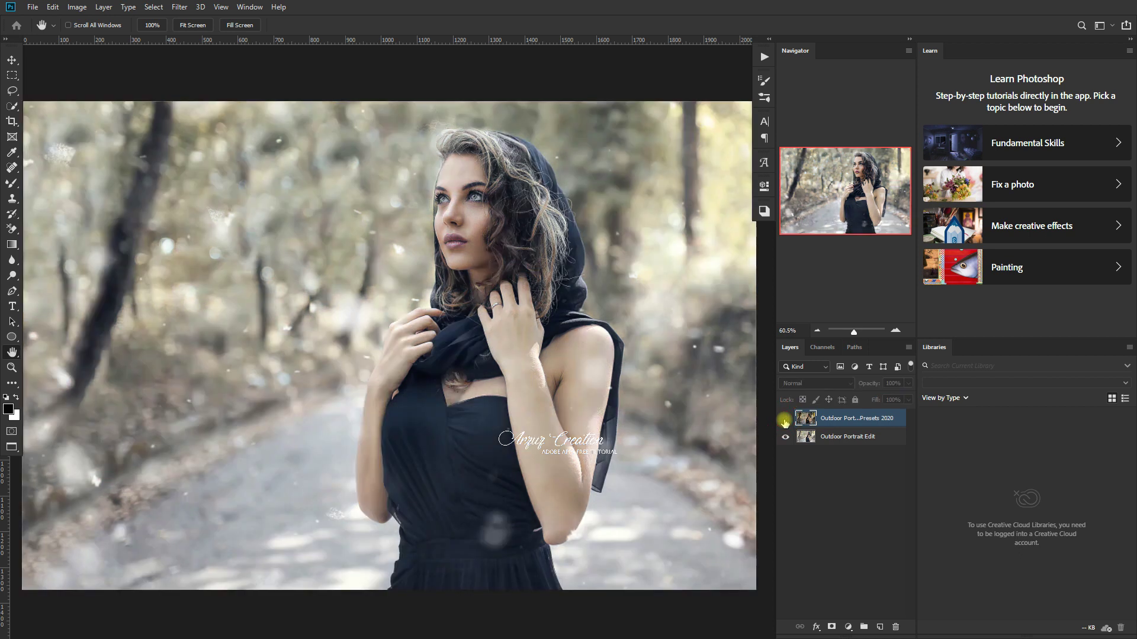
click(785, 420)
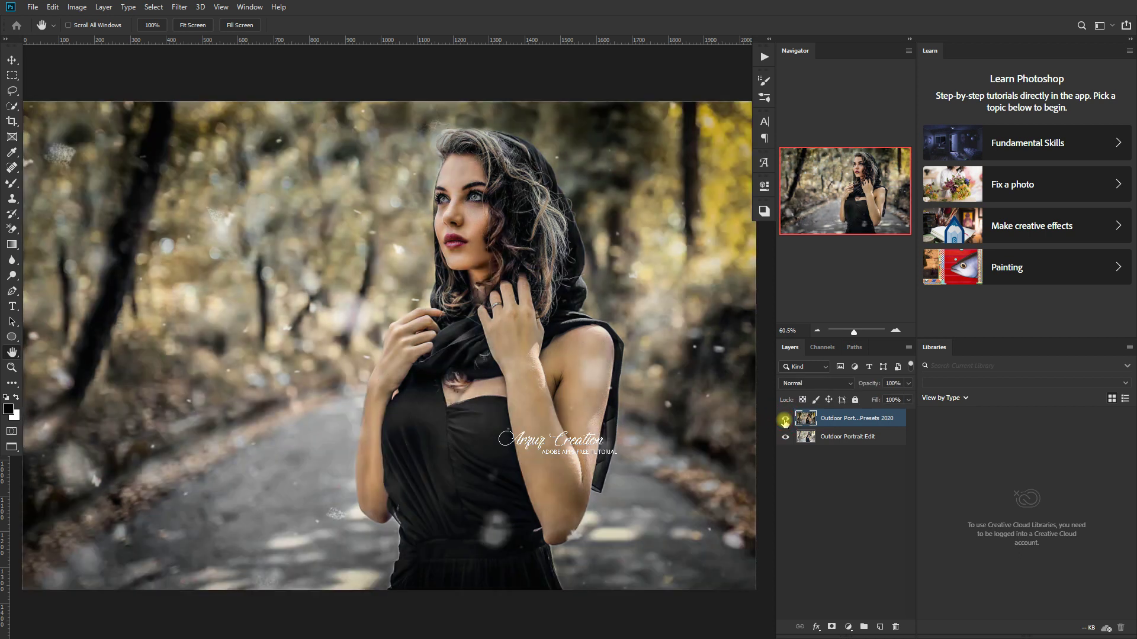
click(785, 420)
click(785, 419)
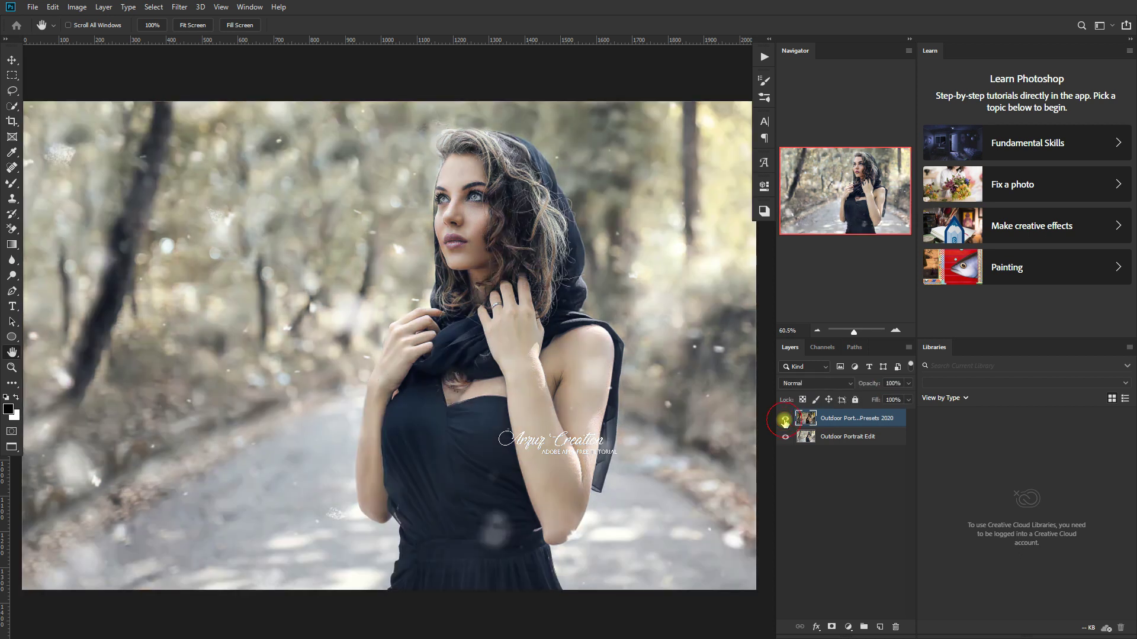
click(785, 419)
click(785, 420)
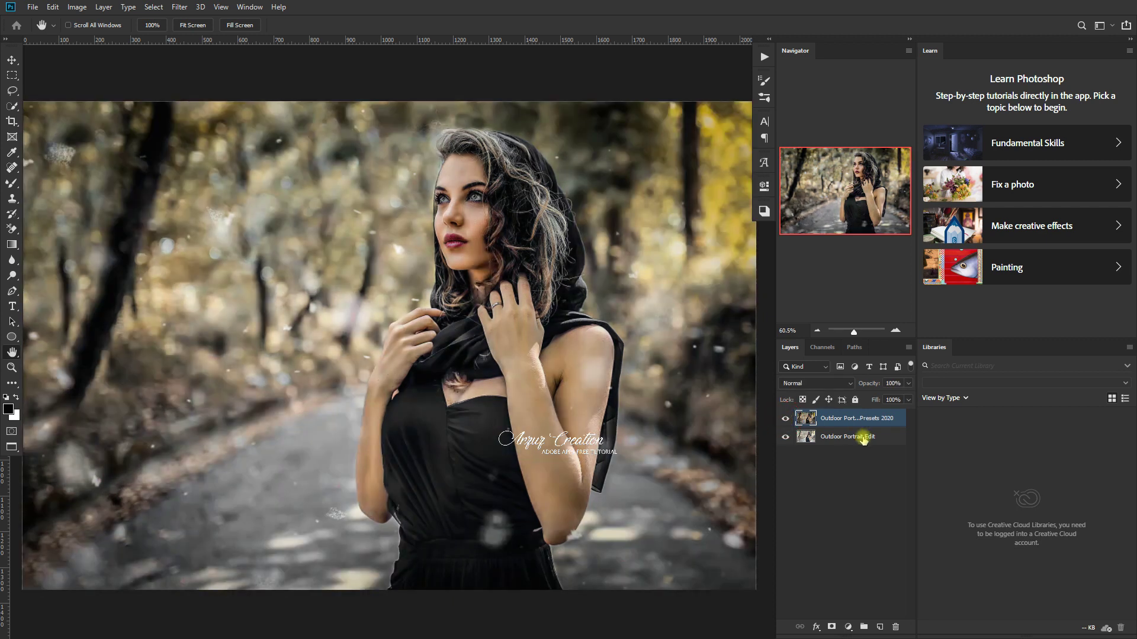